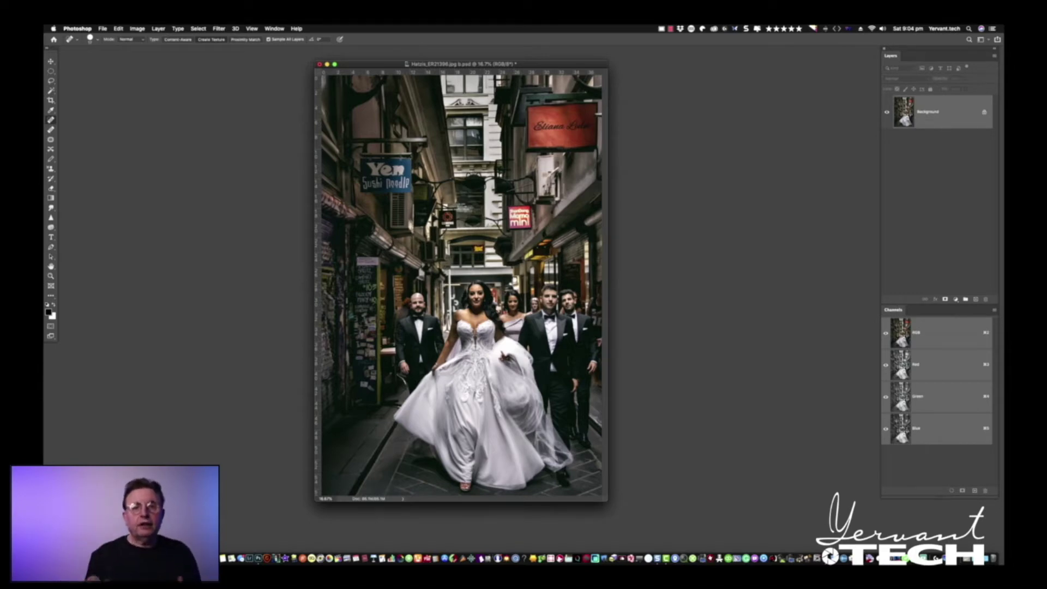
Examine the wedding photo's Red, Green and Blue channels singly and in pairs, ending on the RGB composite
click(934, 374)
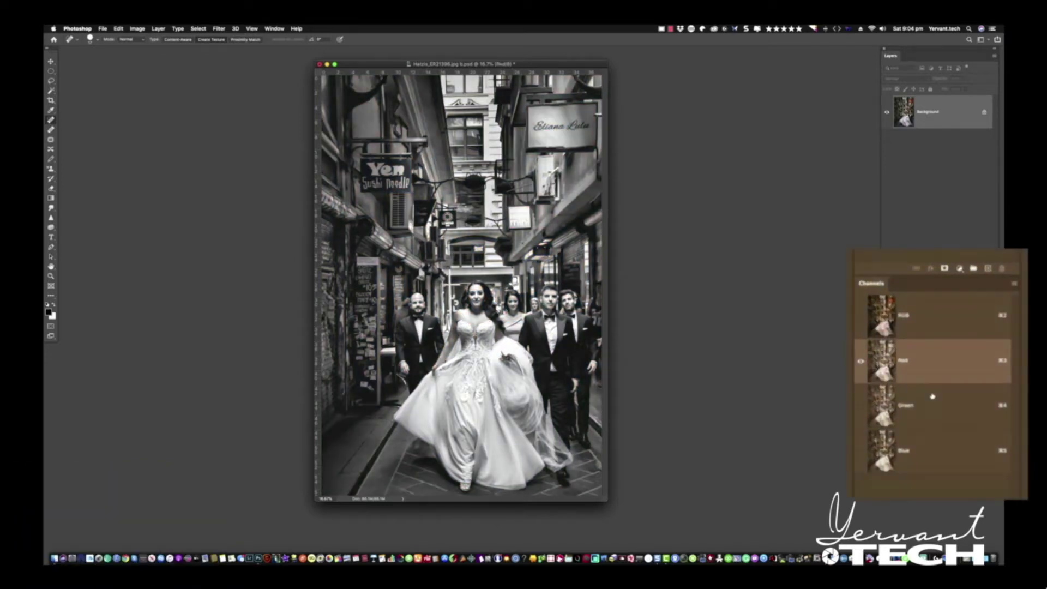
click(937, 388)
shift+click(931, 378)
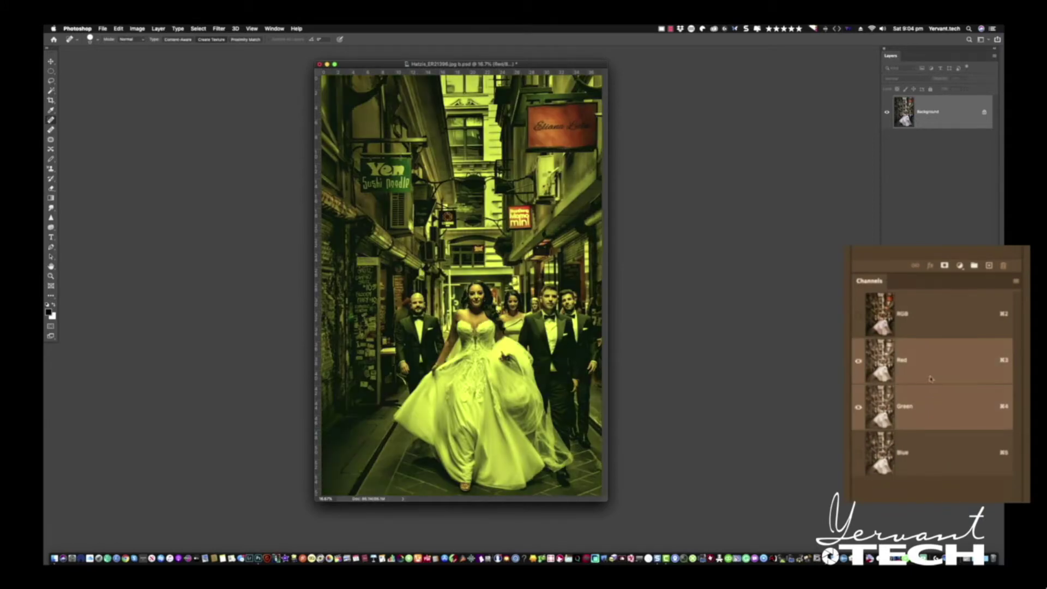
click(930, 443)
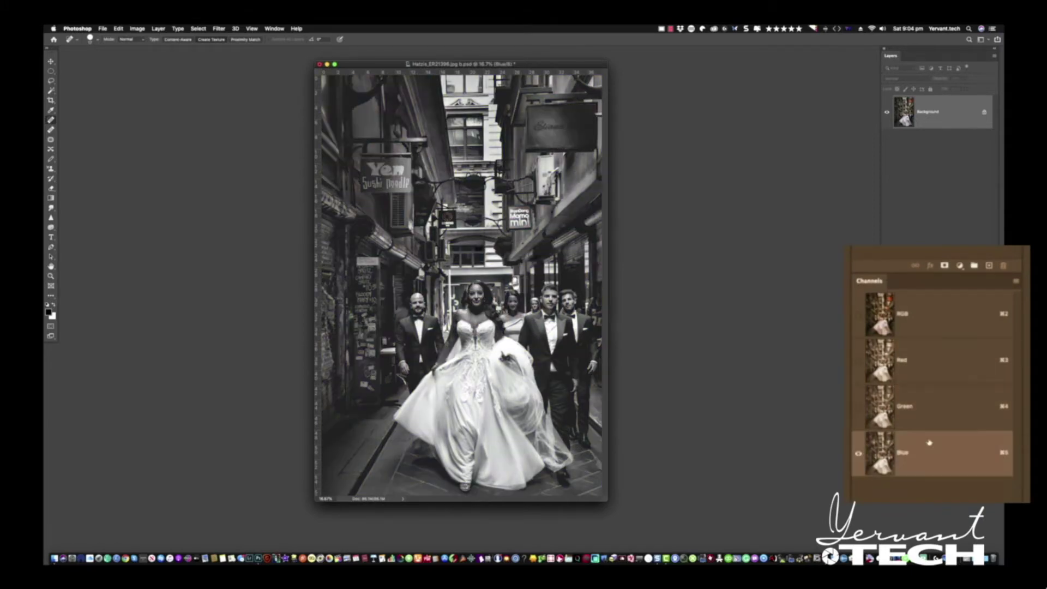
shift+click(925, 416)
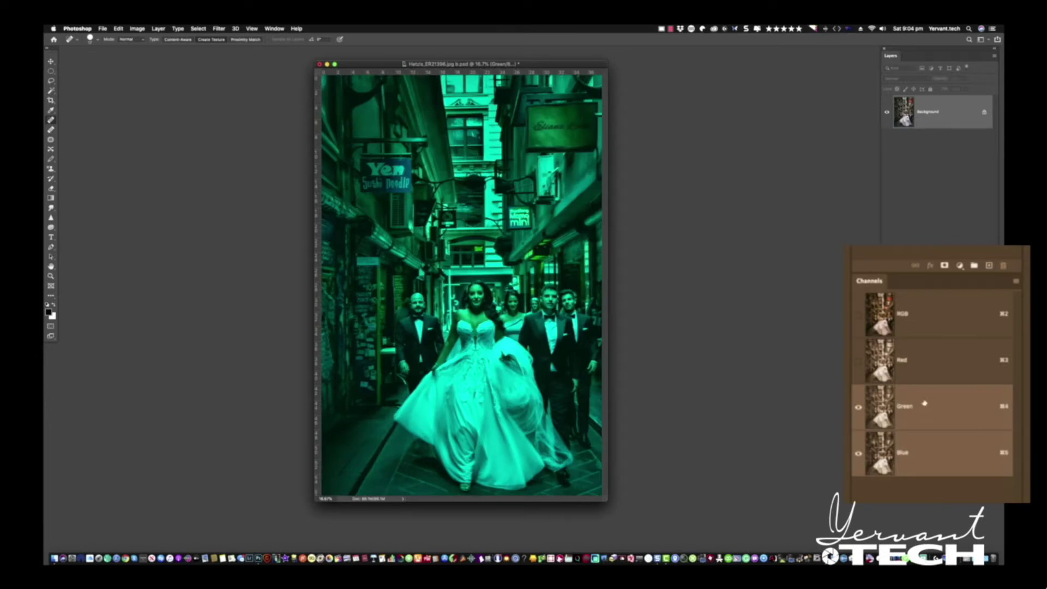
click(933, 371)
shift+click(937, 452)
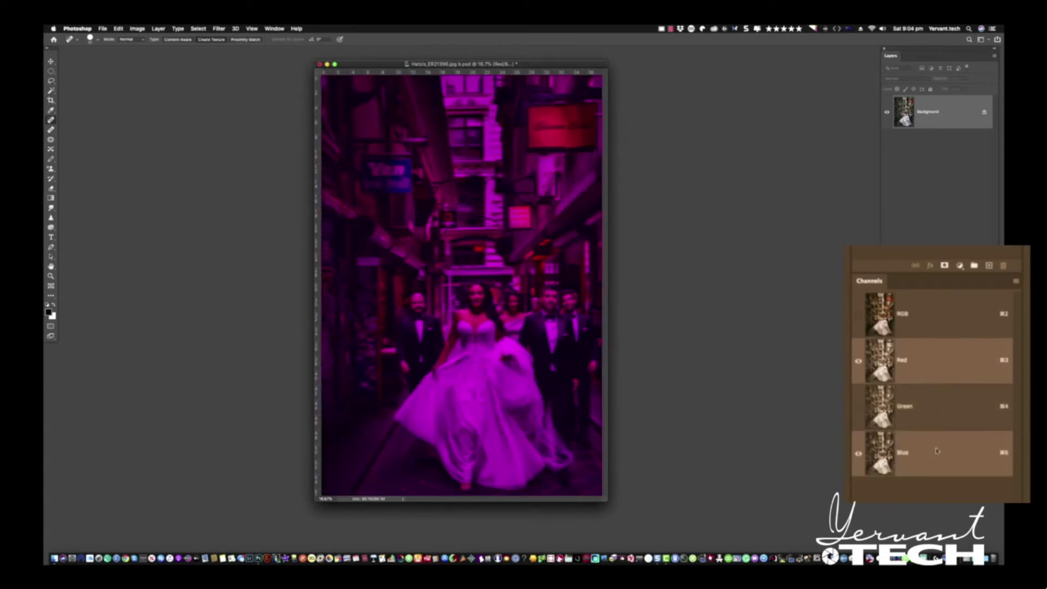
click(934, 346)
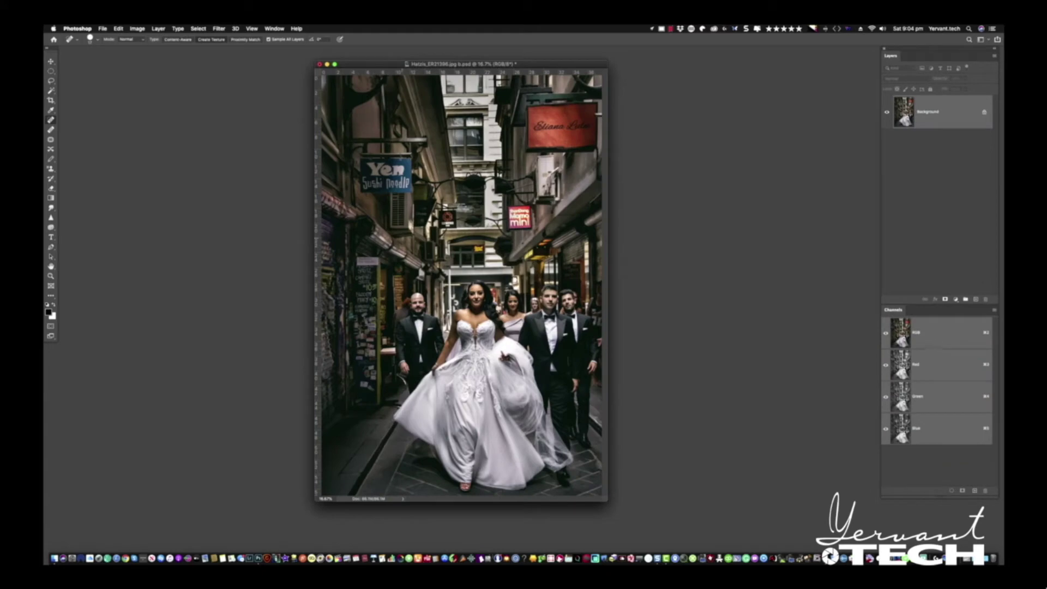
Convert the wedding photo's color mode from RGB to Lab Color
click(137, 29)
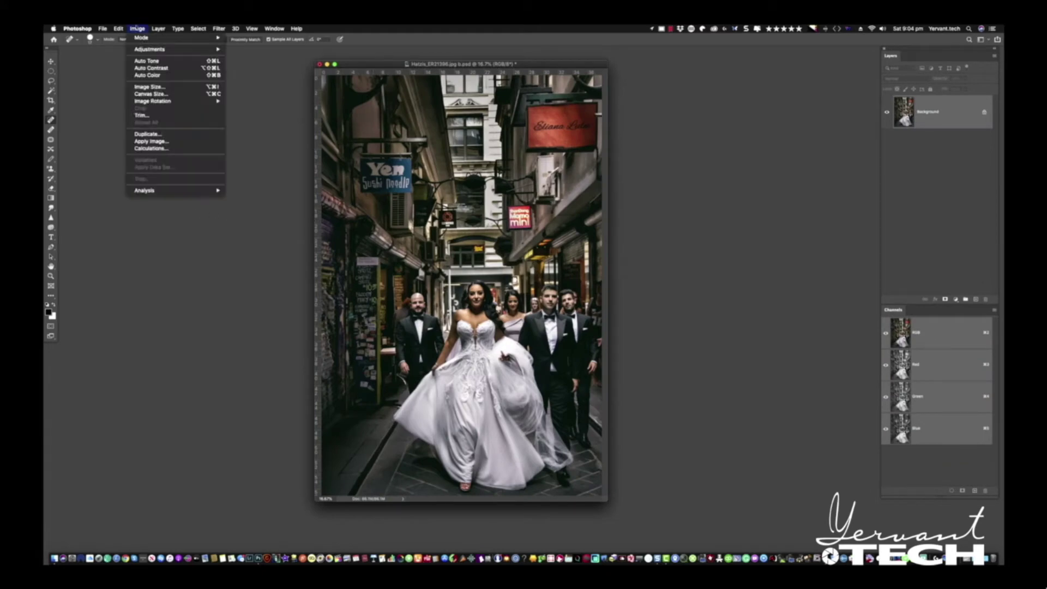
mouse_move(140, 38)
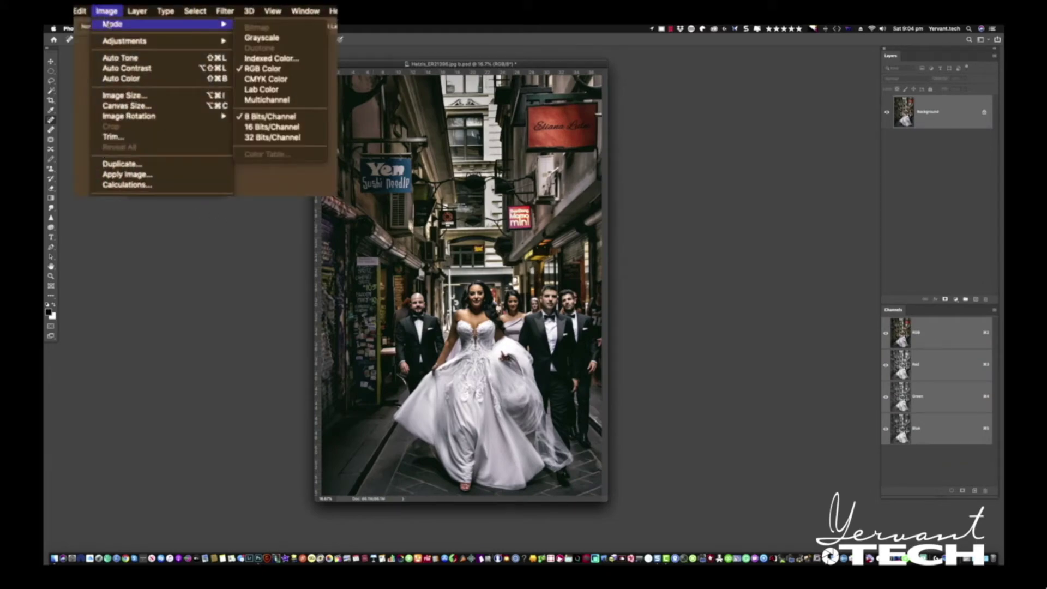
click(244, 84)
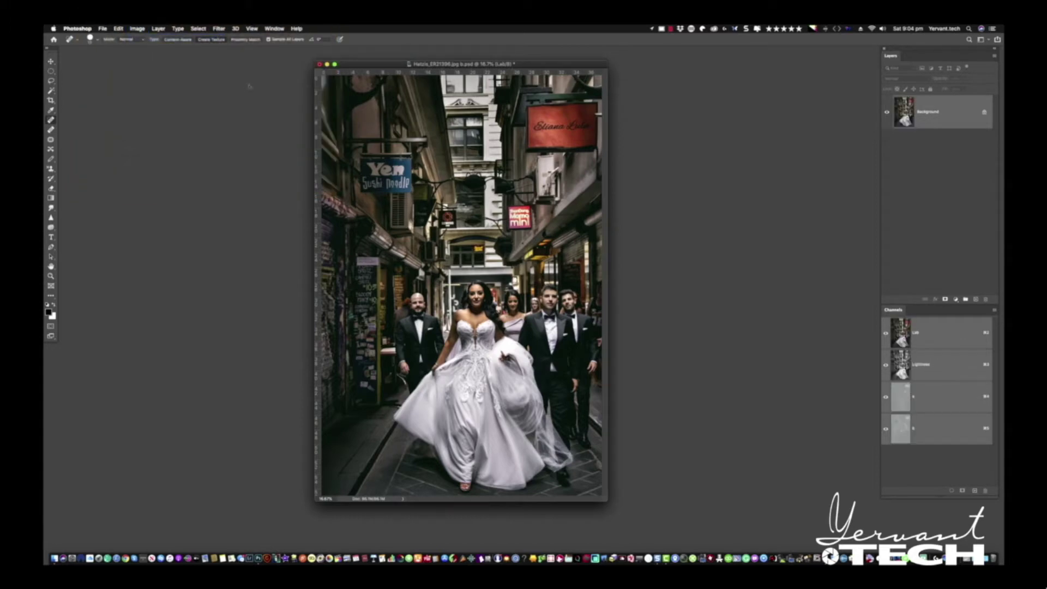
Delete the a channel and the Alpha 2 channel, leaving only the Alpha 1 lightness channel
click(932, 401)
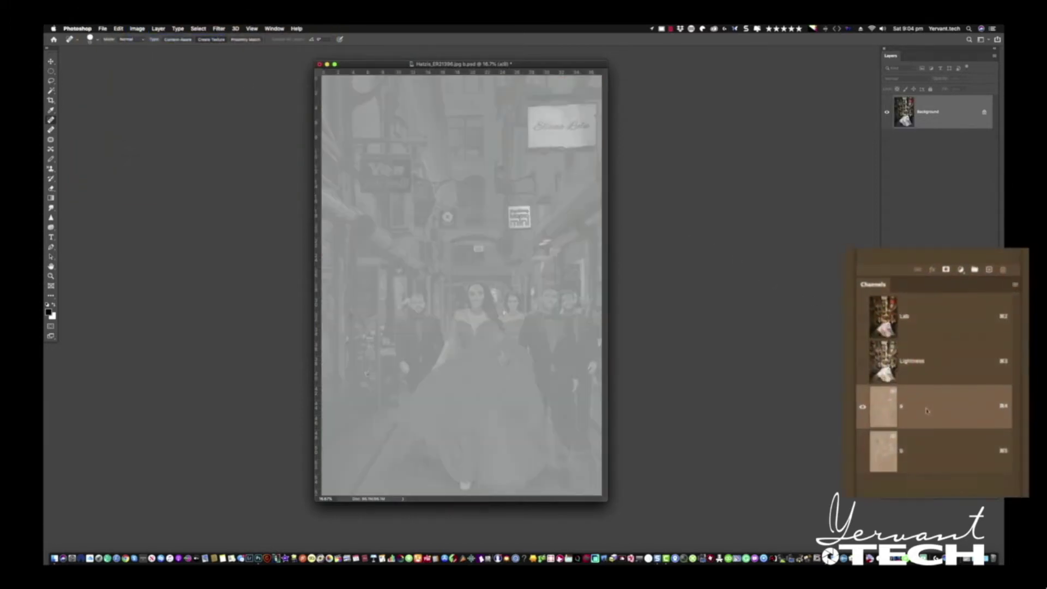
click(1017, 282)
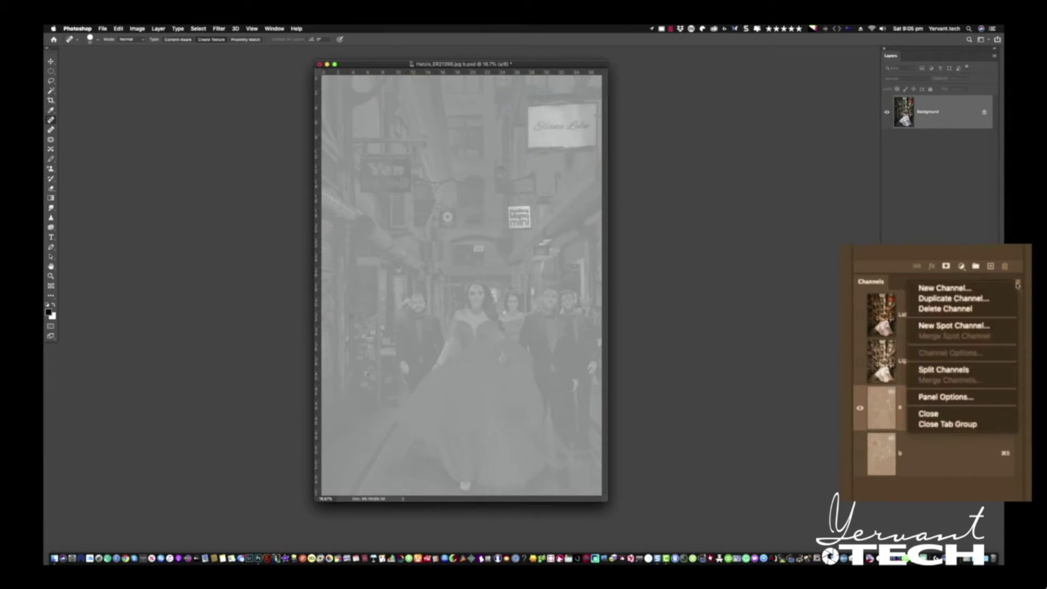
click(997, 310)
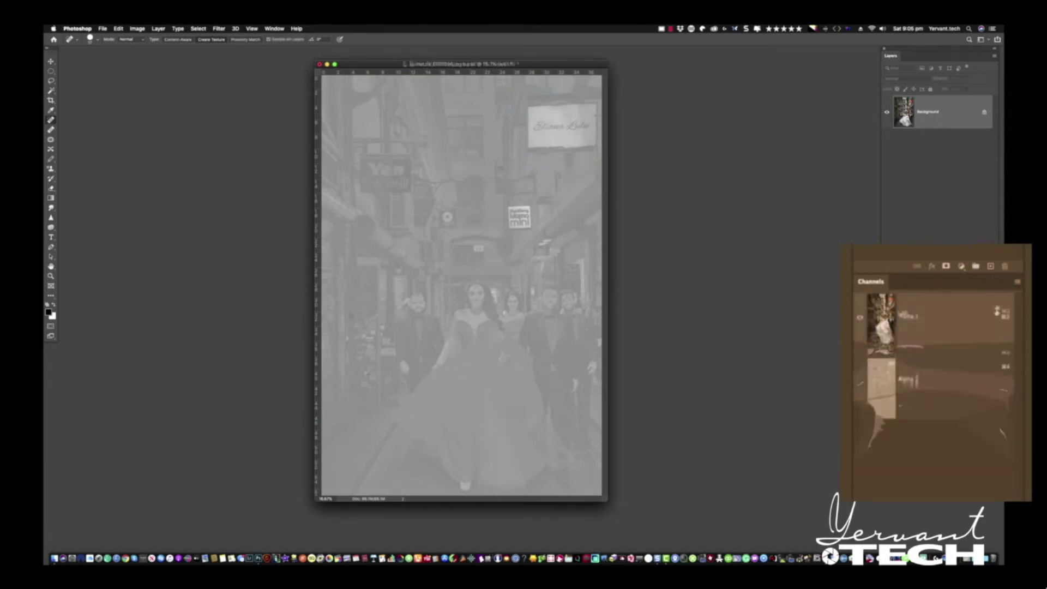
click(985, 357)
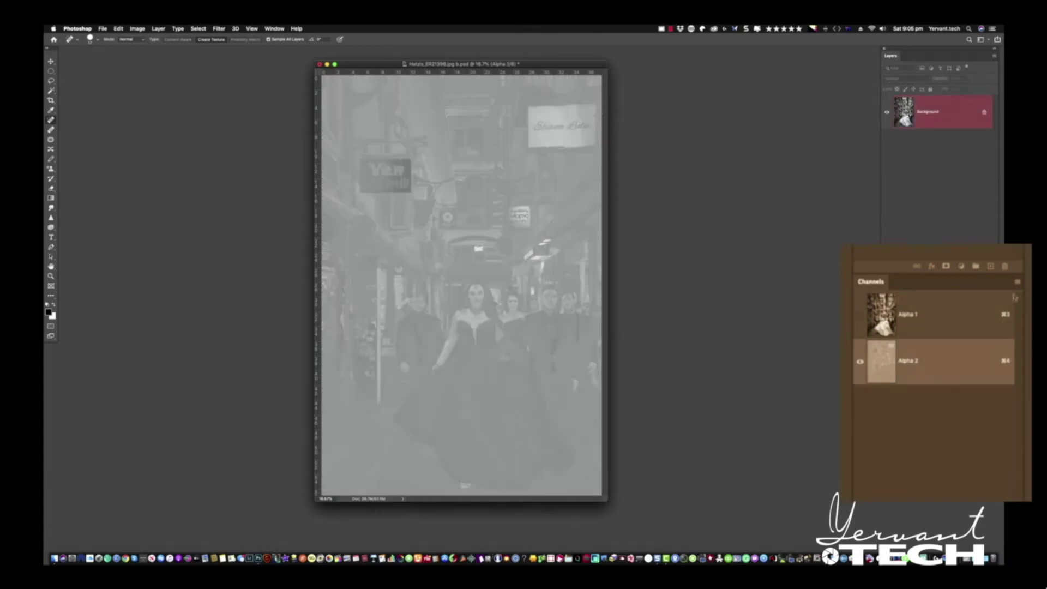
click(1017, 282)
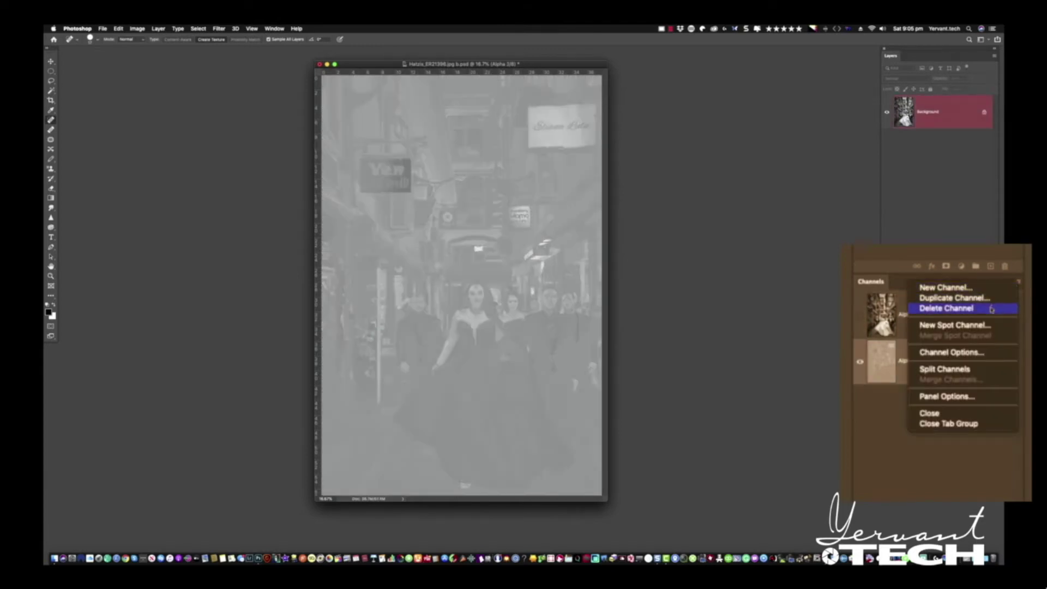
click(992, 309)
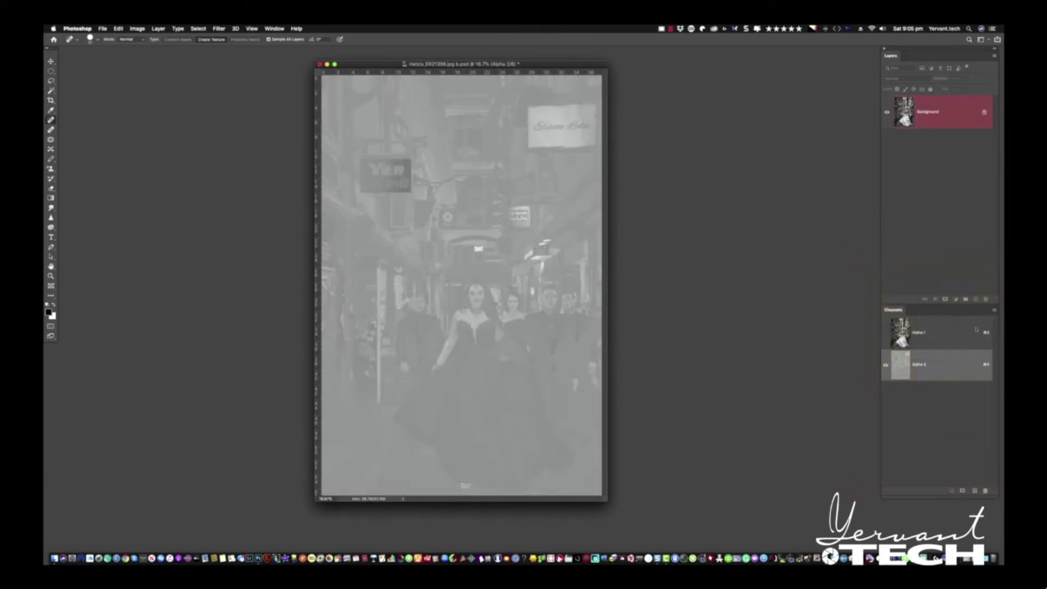
Convert the single-channel wedding photo to Grayscale and from there to RGB Color
click(138, 28)
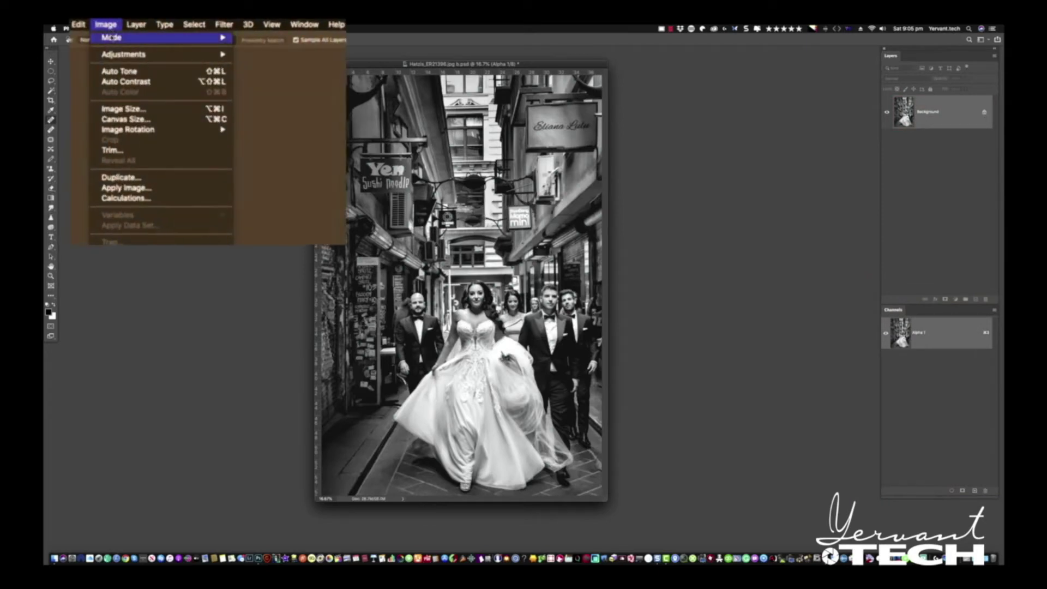
mouse_move(163, 37)
click(273, 51)
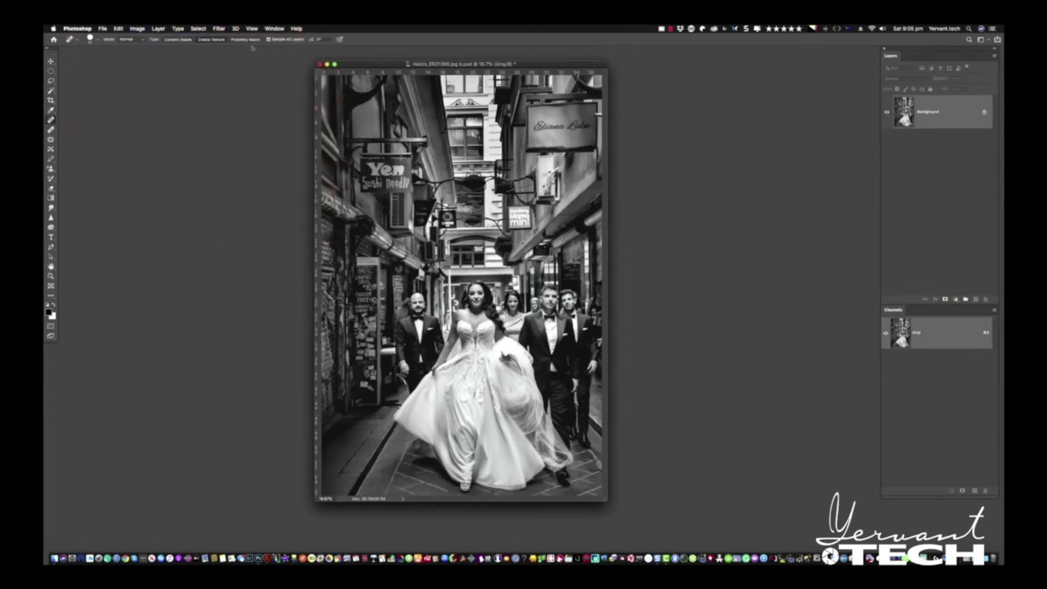
click(137, 28)
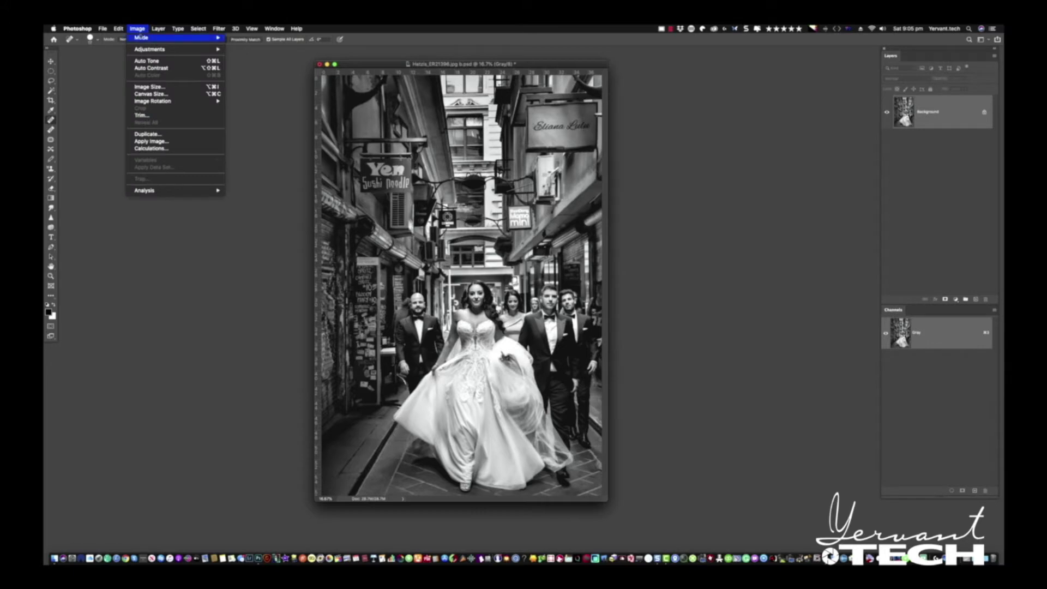
mouse_move(140, 38)
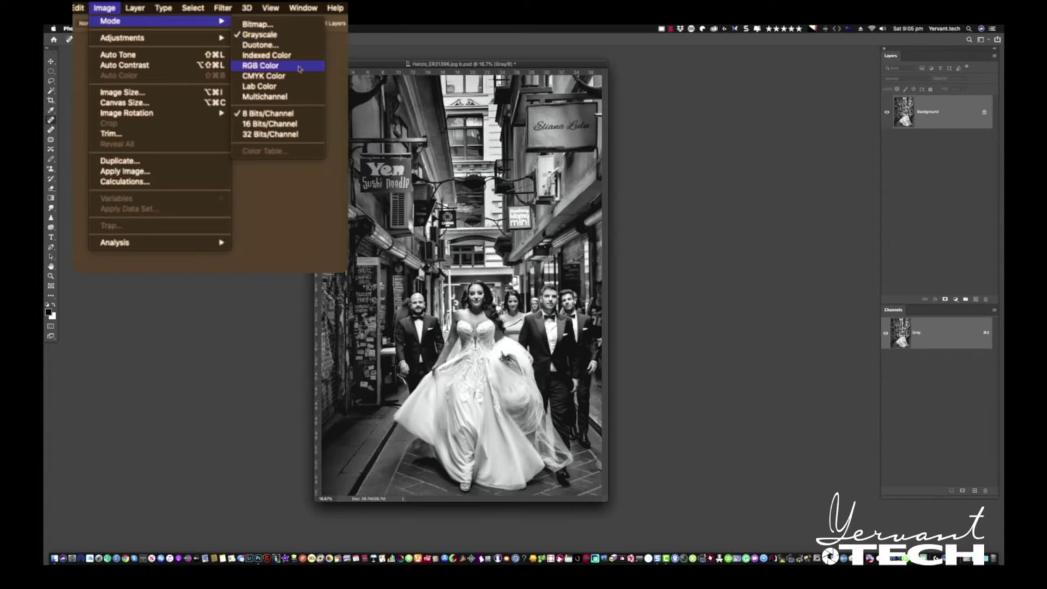
click(271, 70)
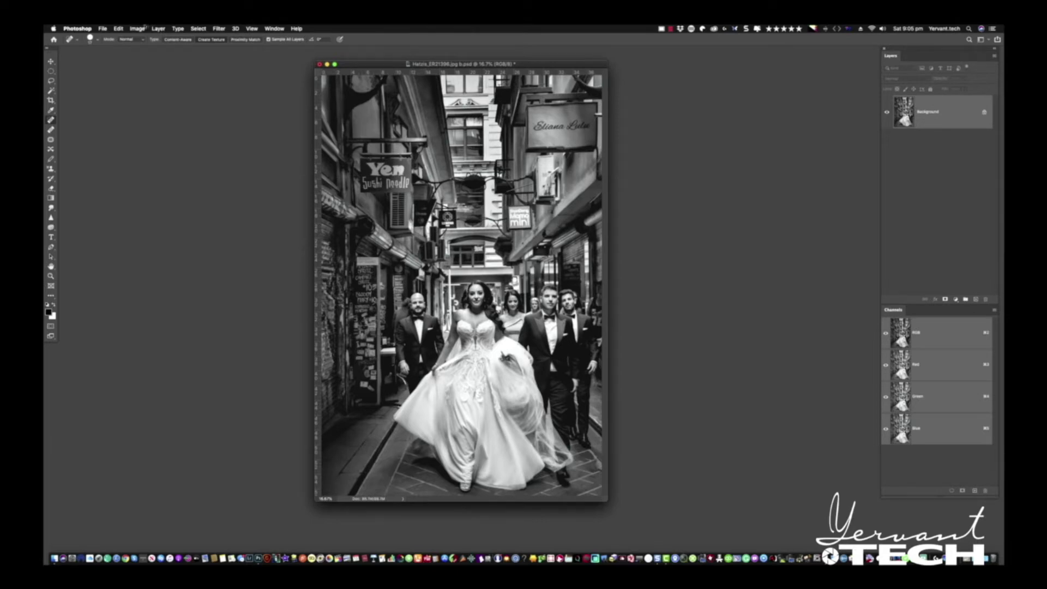
Apply Levels to the black-and-white photo with midtones 0.78, black input 11 and a slightly lowered white input
click(139, 28)
mouse_move(153, 49)
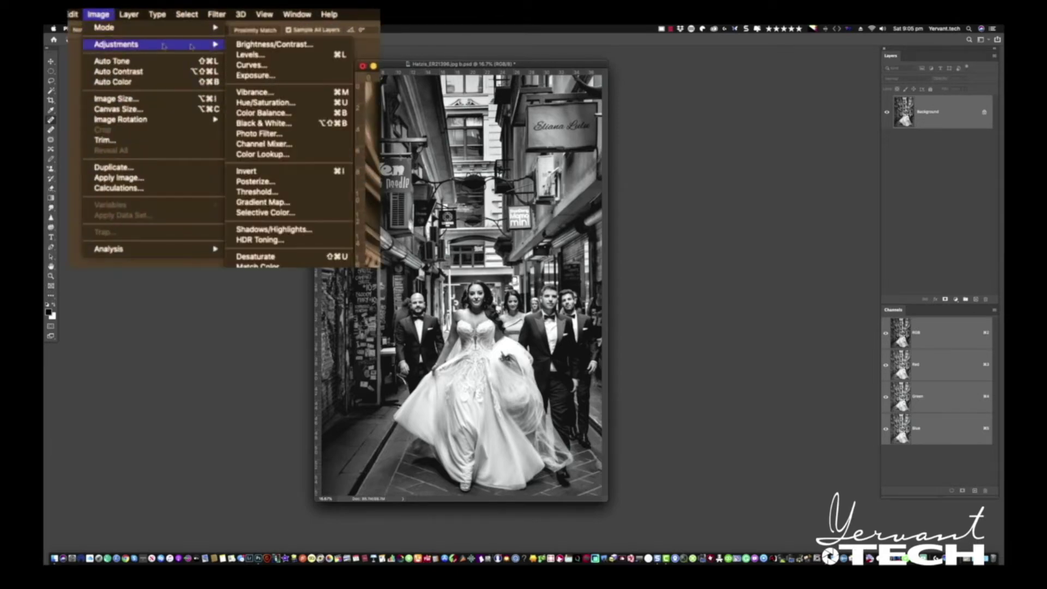
click(240, 54)
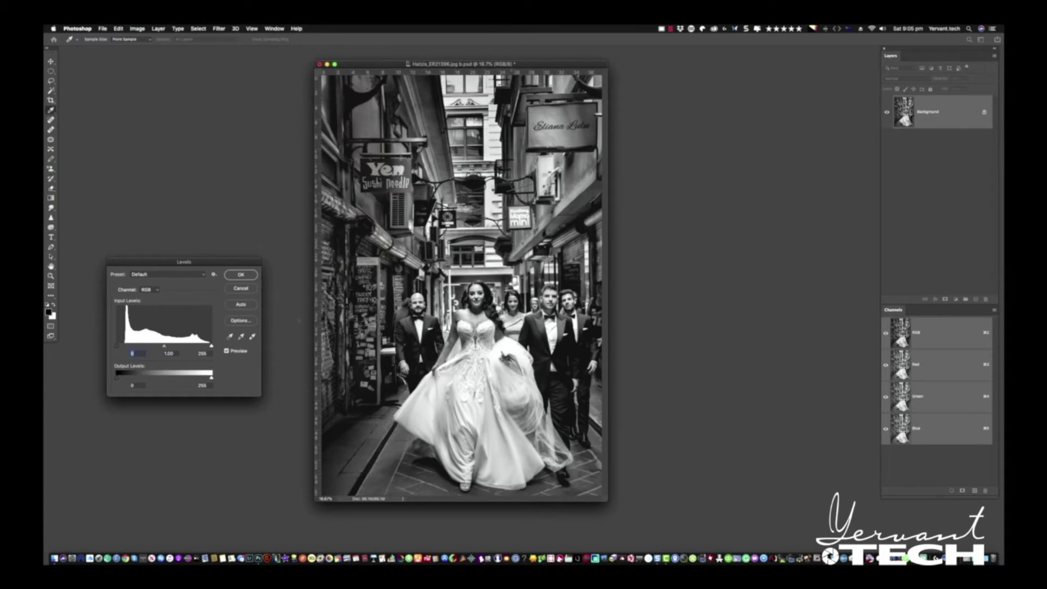
drag(164, 346, 167, 355)
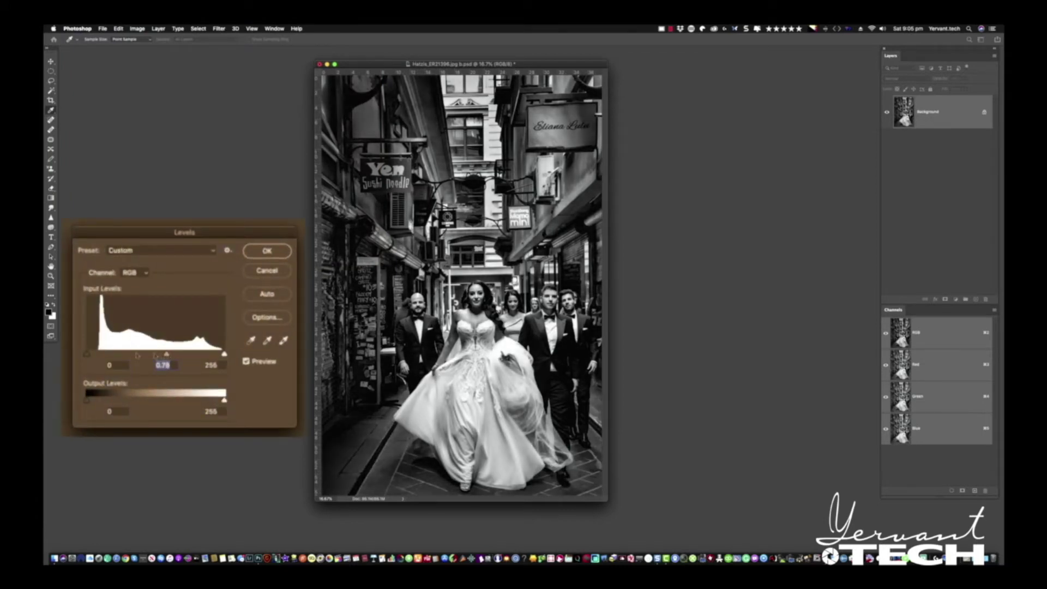
drag(87, 354, 93, 354)
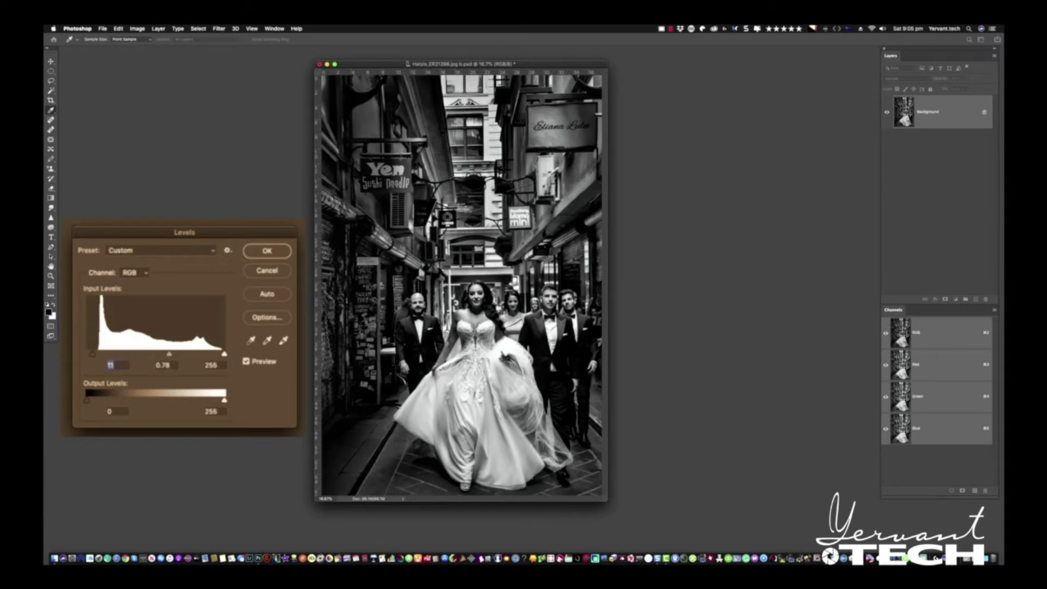
drag(224, 353, 220, 354)
click(245, 251)
key(j)
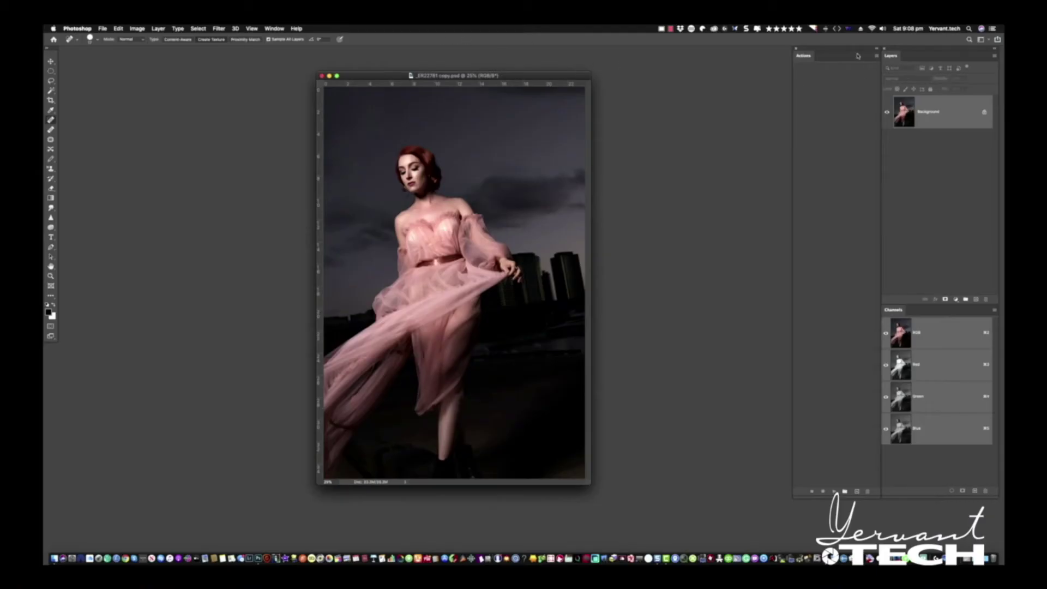
Create a new action set named "Yervant Actions"
click(875, 57)
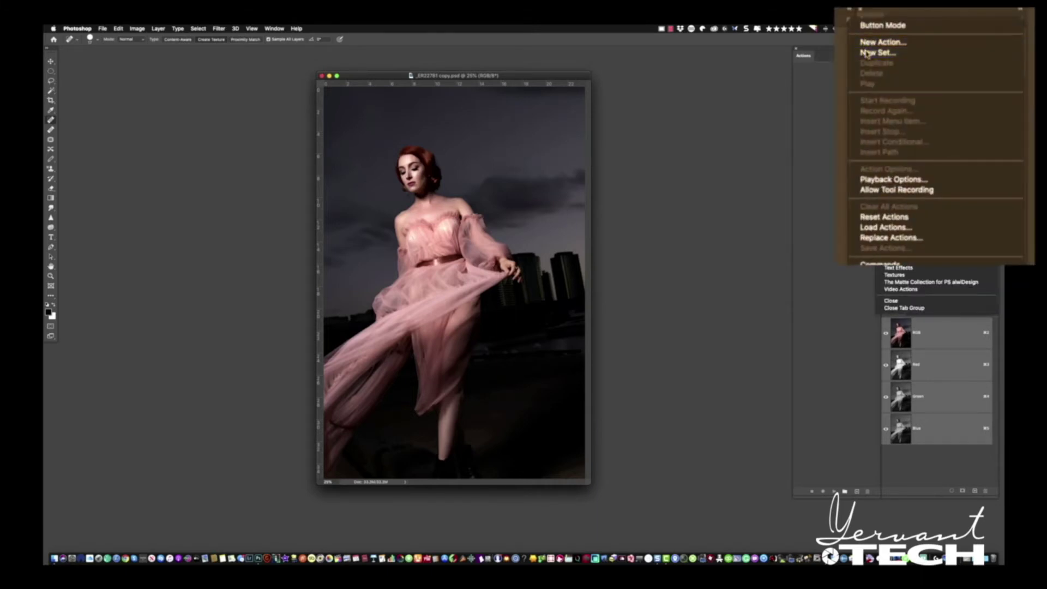
click(867, 53)
text(Yervant Ac)
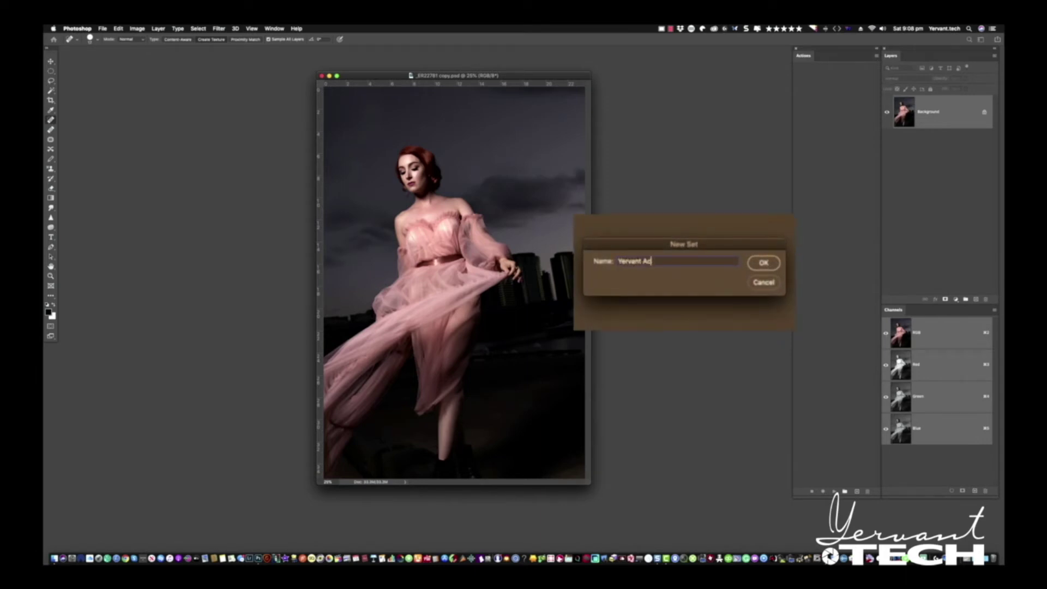
text(tions)
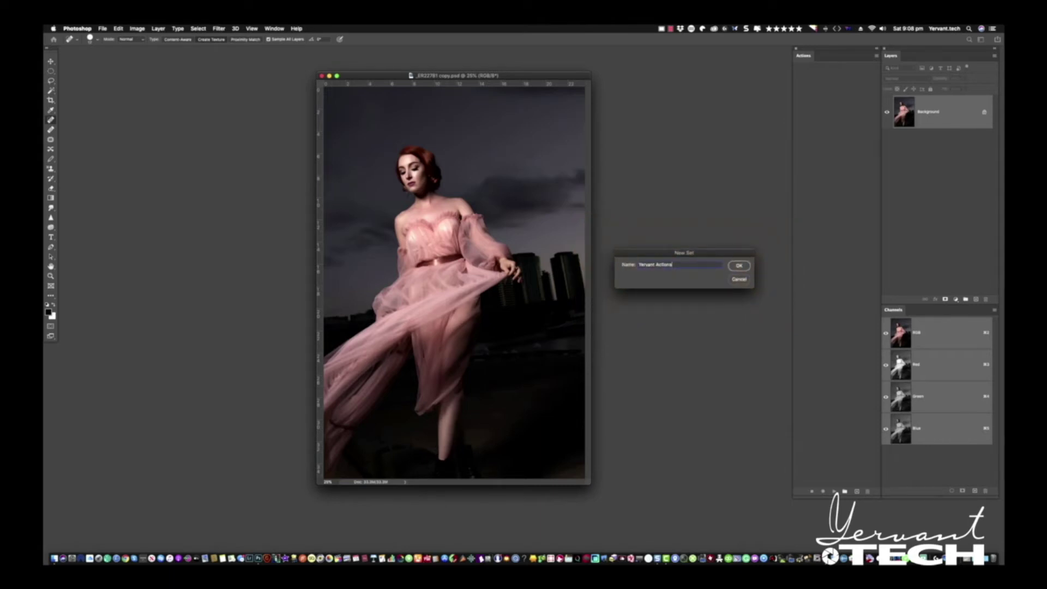
key(Return)
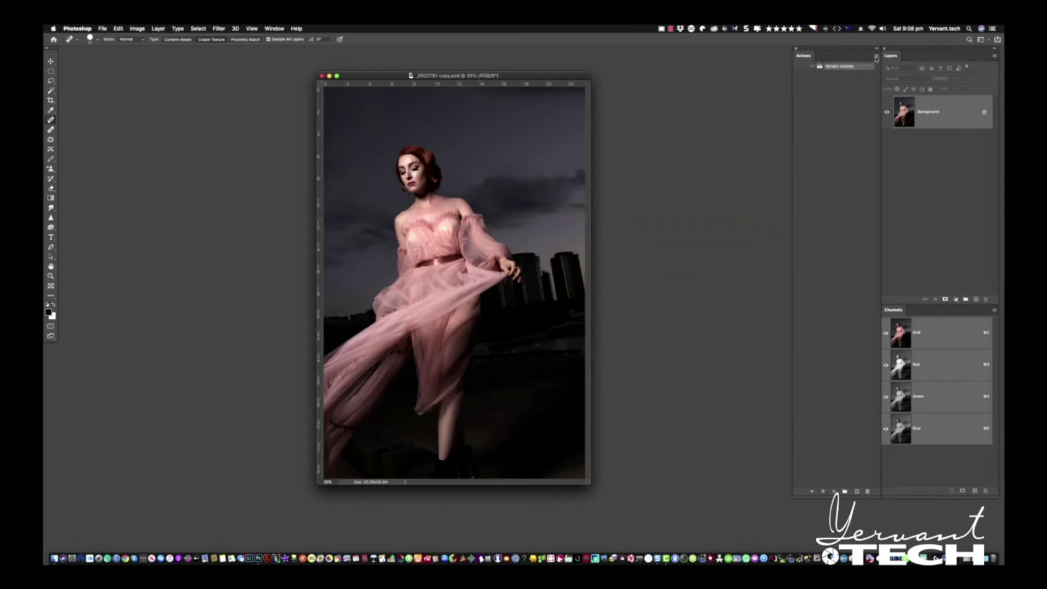
Create an action named "Black & White" in the Yervant Actions set and start recording it
click(877, 57)
click(866, 53)
text(Black)
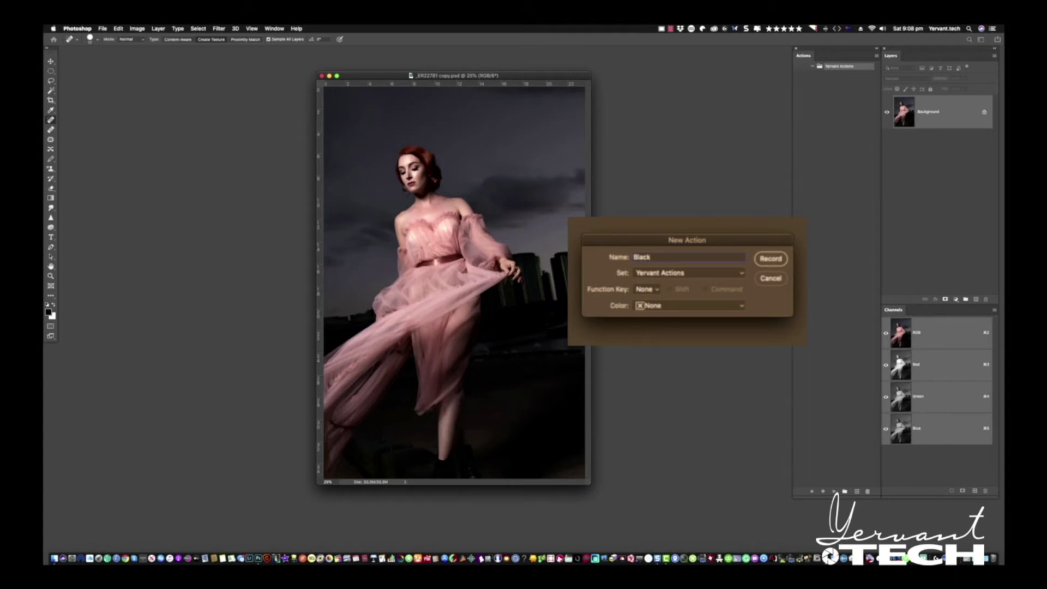
text( & White)
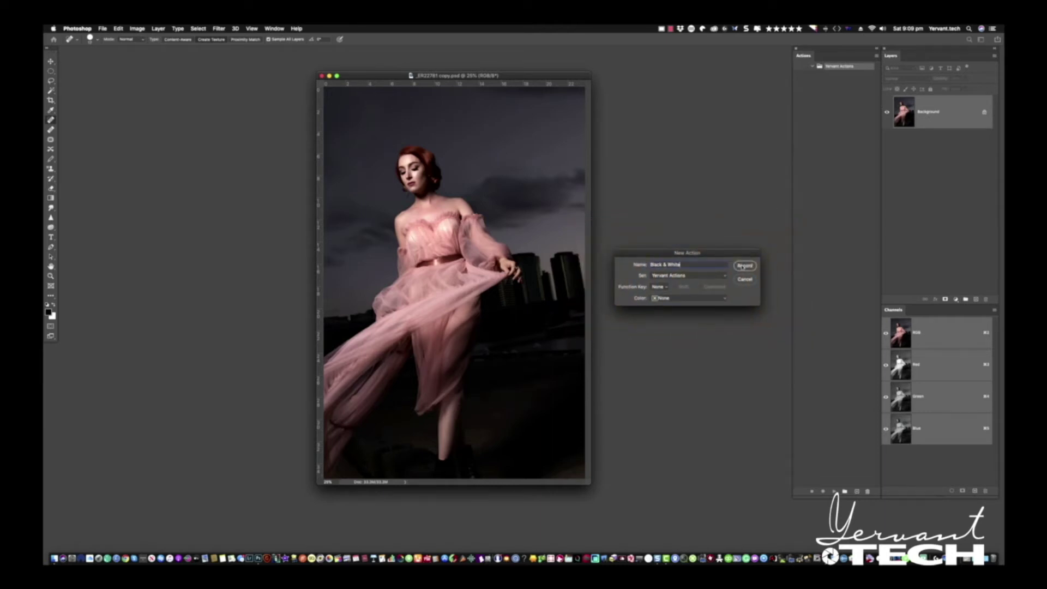
click(744, 267)
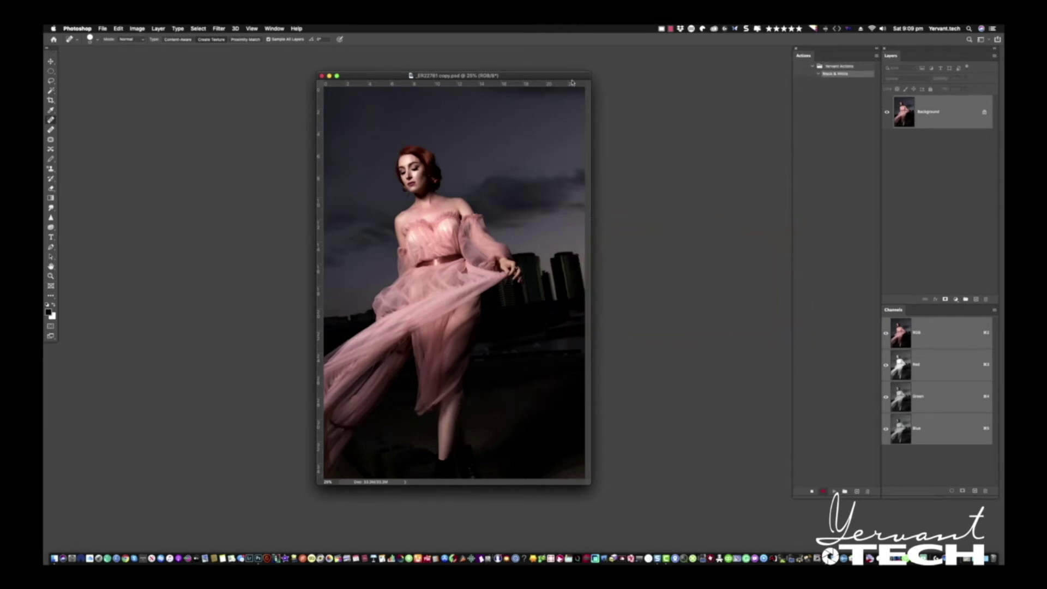
Convert the portrait of the woman in the pink dress from RGB to Lab Color while the action records
click(143, 28)
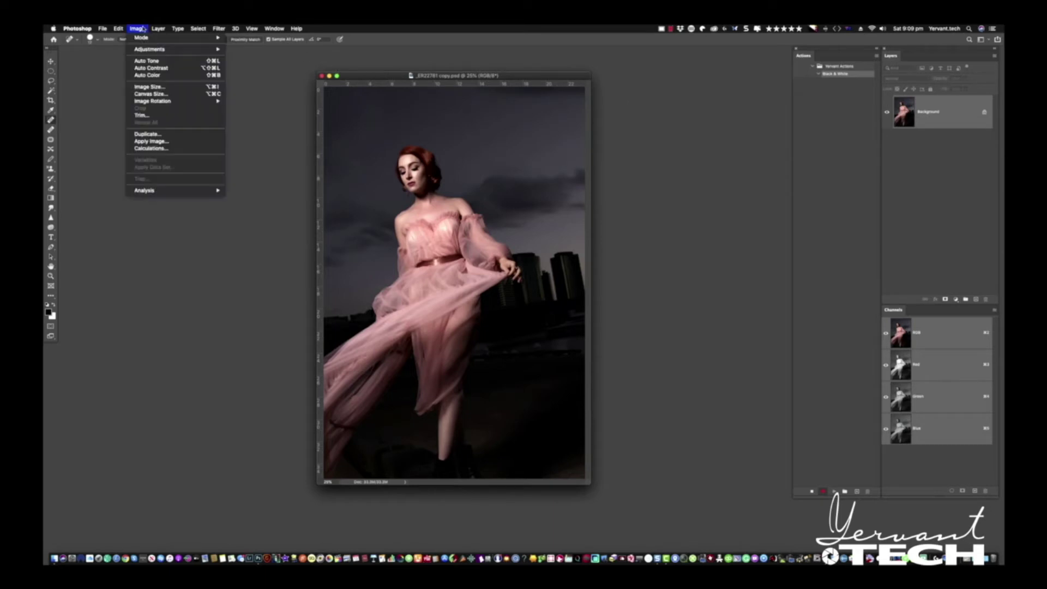
mouse_move(154, 52)
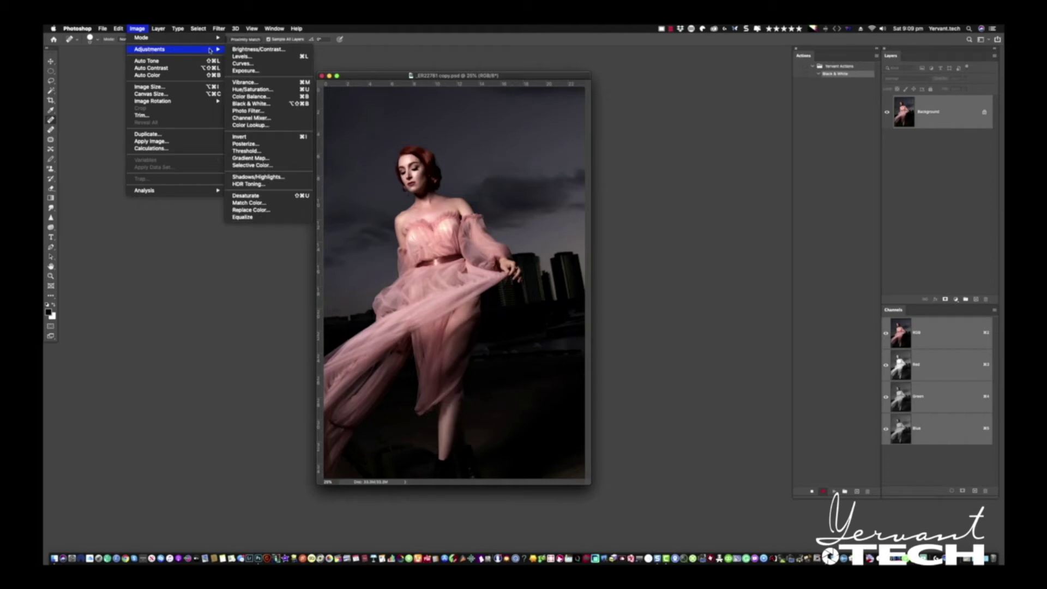
mouse_move(200, 40)
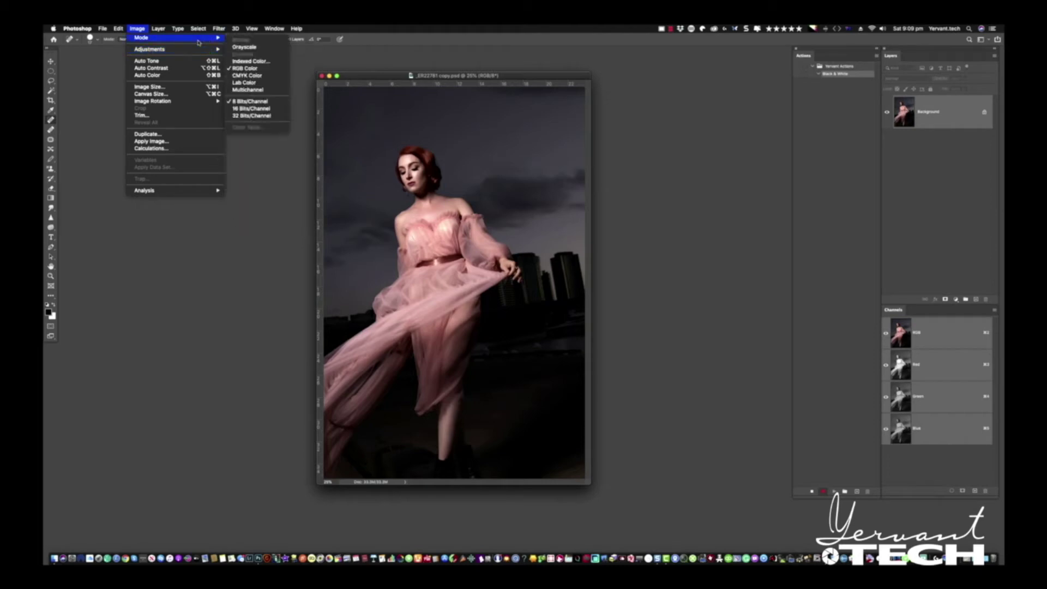
click(256, 83)
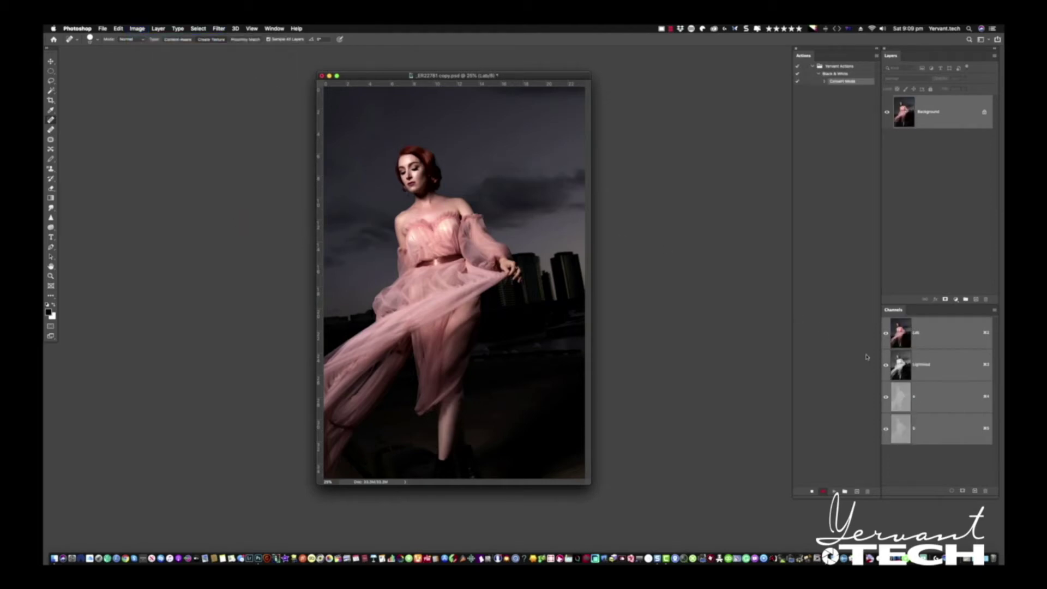
Delete the a and b colour channels one after the other, keeping only the channel made from Lightness
click(924, 392)
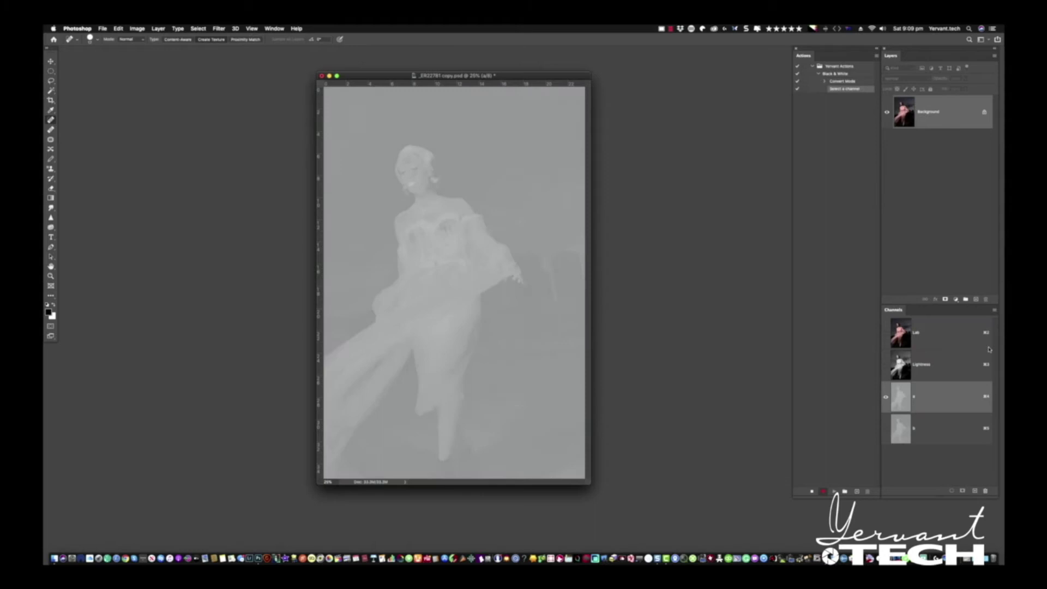
click(994, 309)
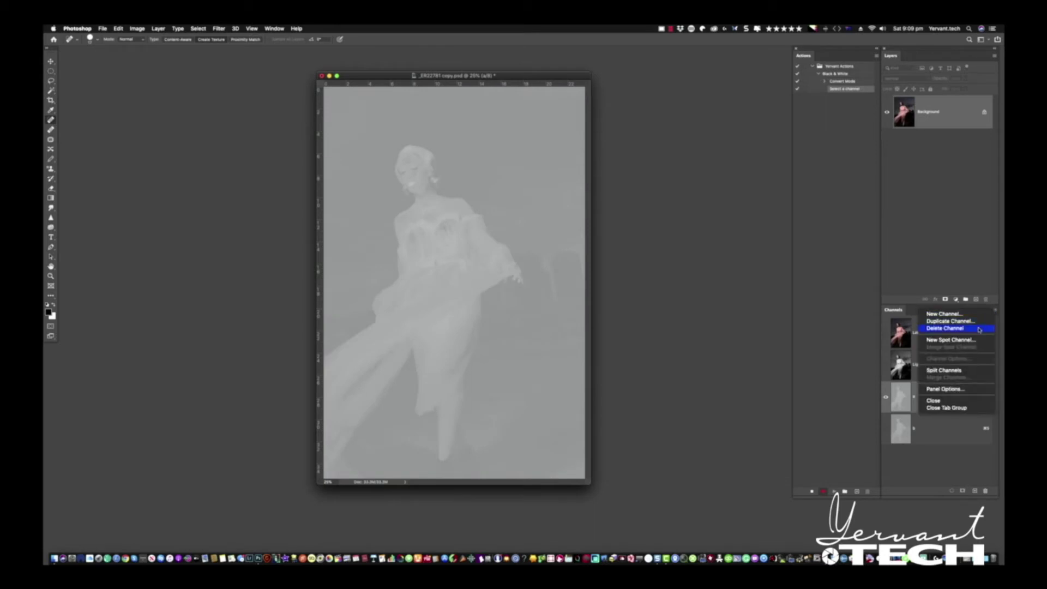
click(979, 330)
click(962, 374)
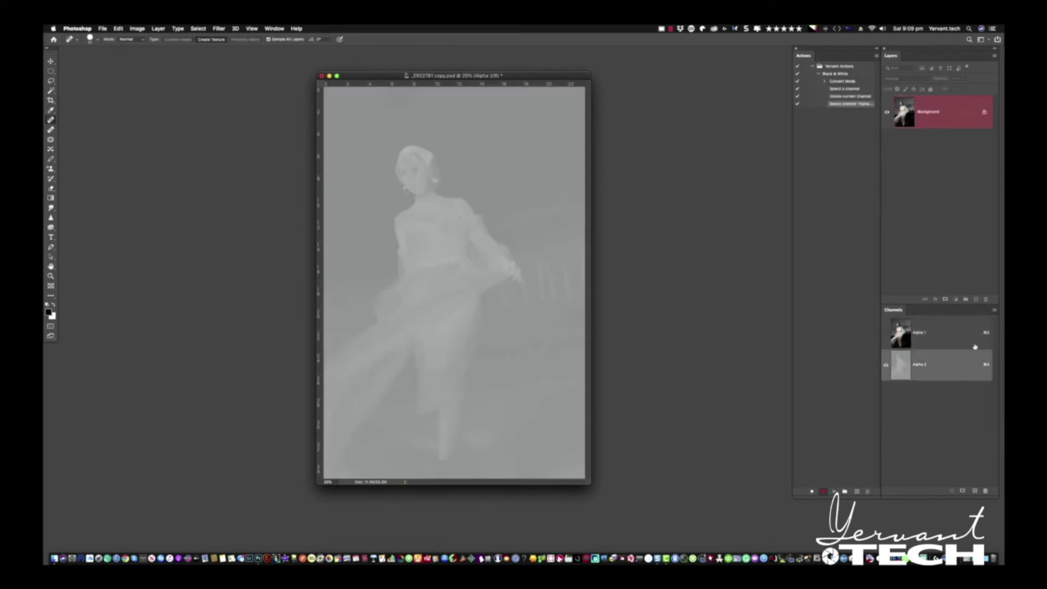
click(995, 311)
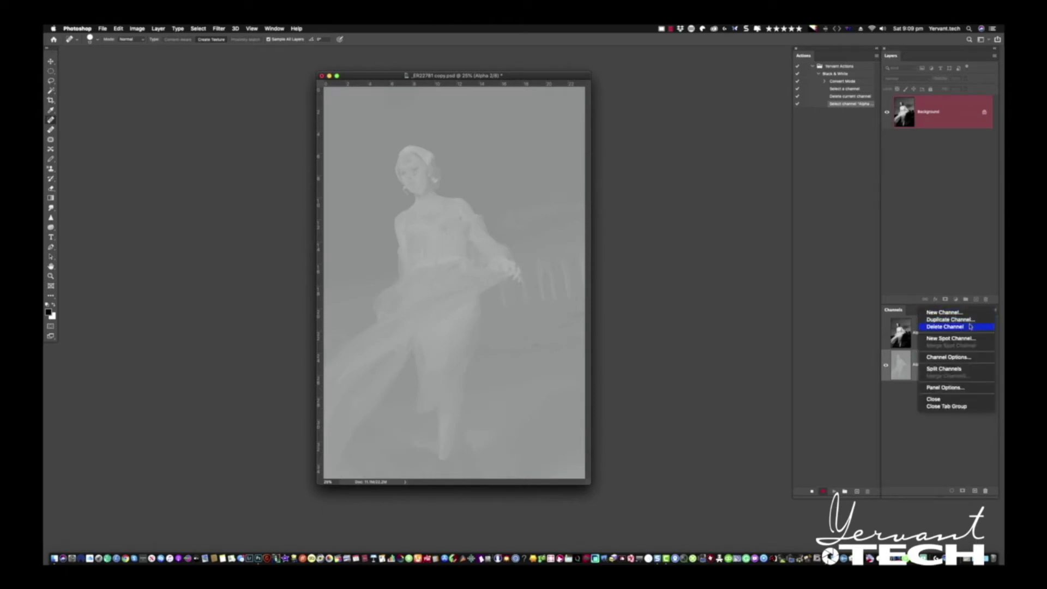
click(970, 327)
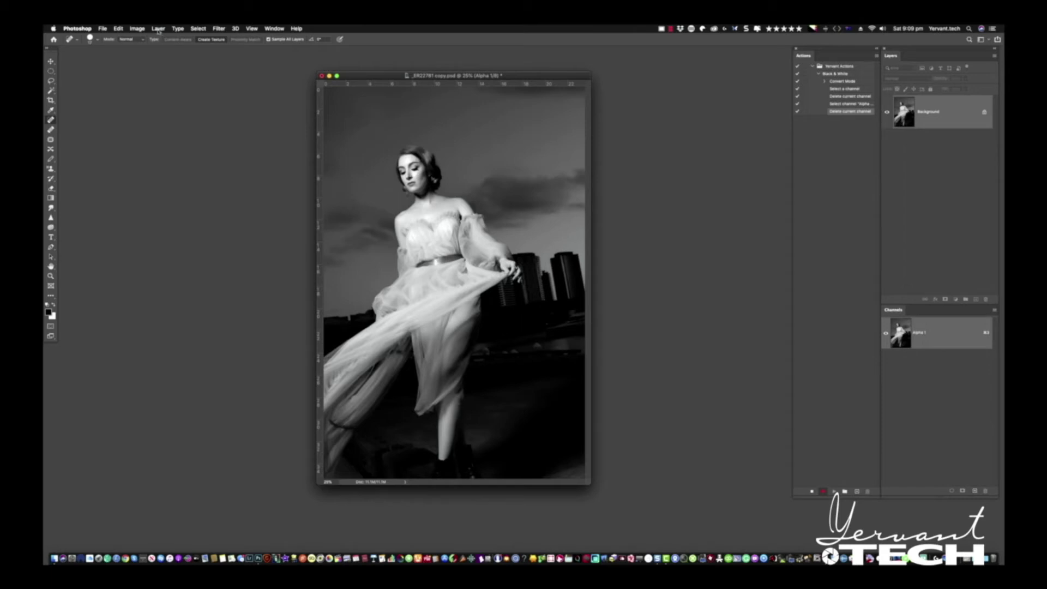
Convert the remaining single-channel portrait to Grayscale and from there back to RGB Color
click(137, 28)
mouse_move(143, 38)
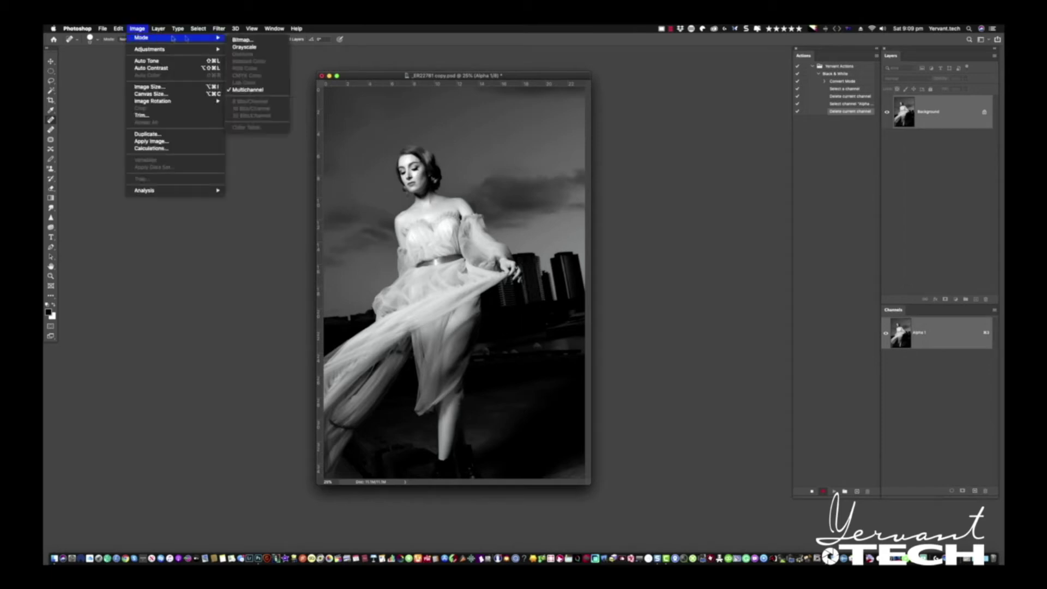
click(249, 47)
click(137, 28)
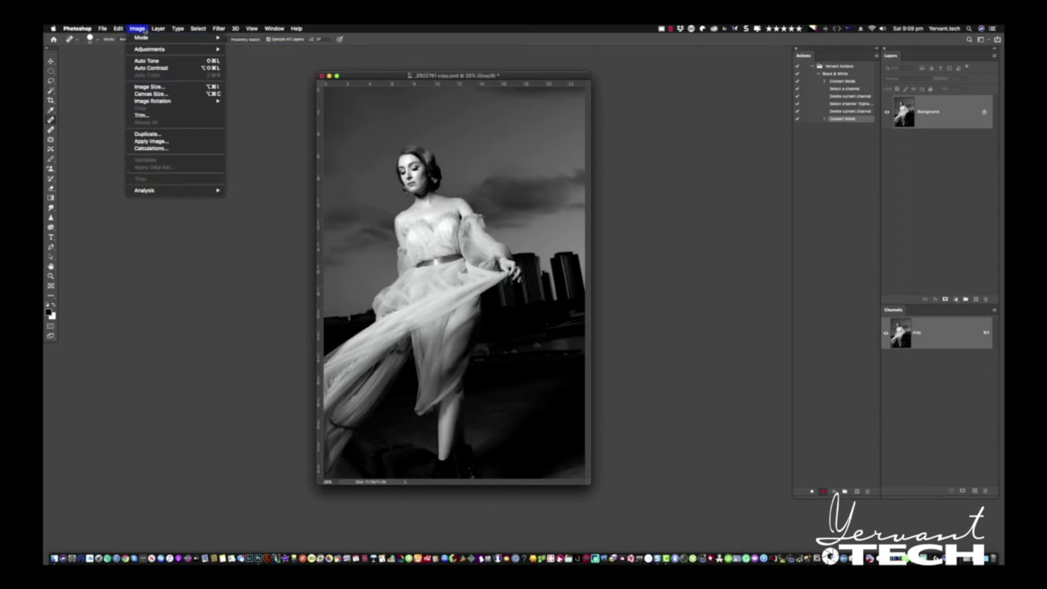
mouse_move(163, 38)
click(245, 68)
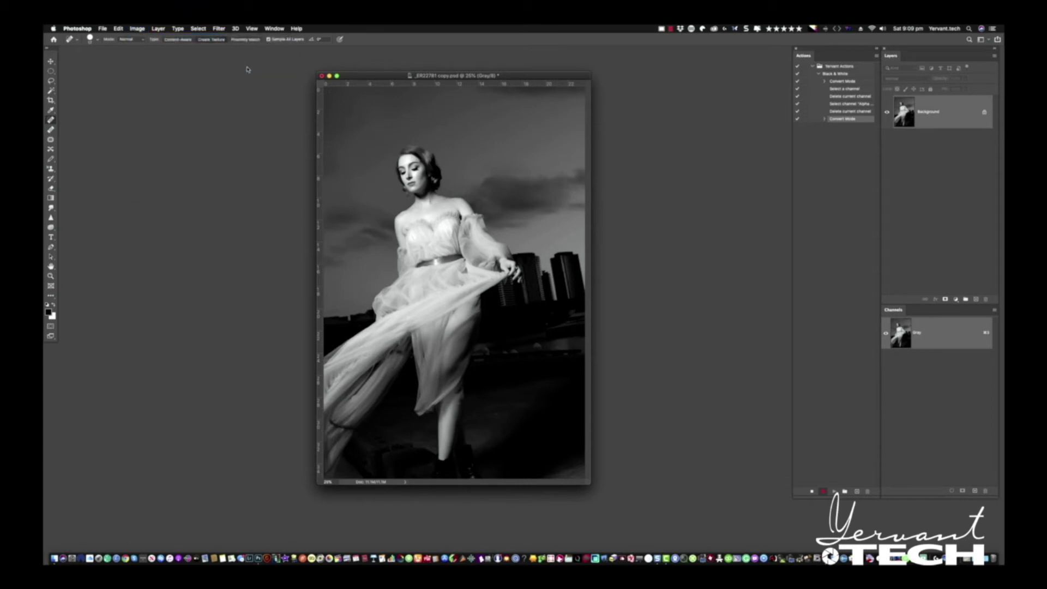
Apply Levels to the portrait with white input 238 and midtones about 0.75, and make the action's Levels step show its dialog on playback
click(137, 28)
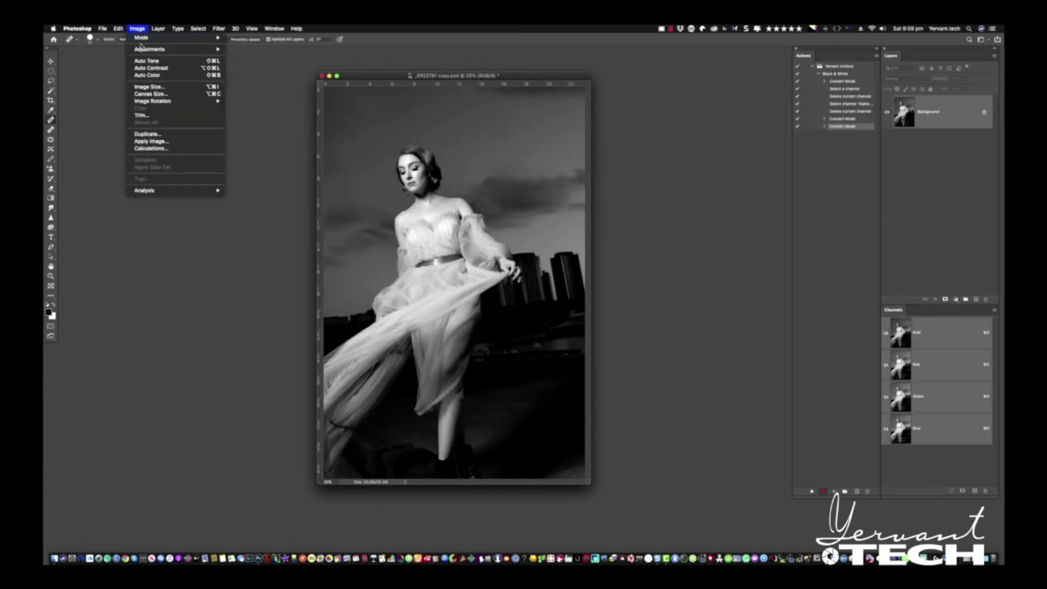
mouse_move(177, 52)
click(240, 57)
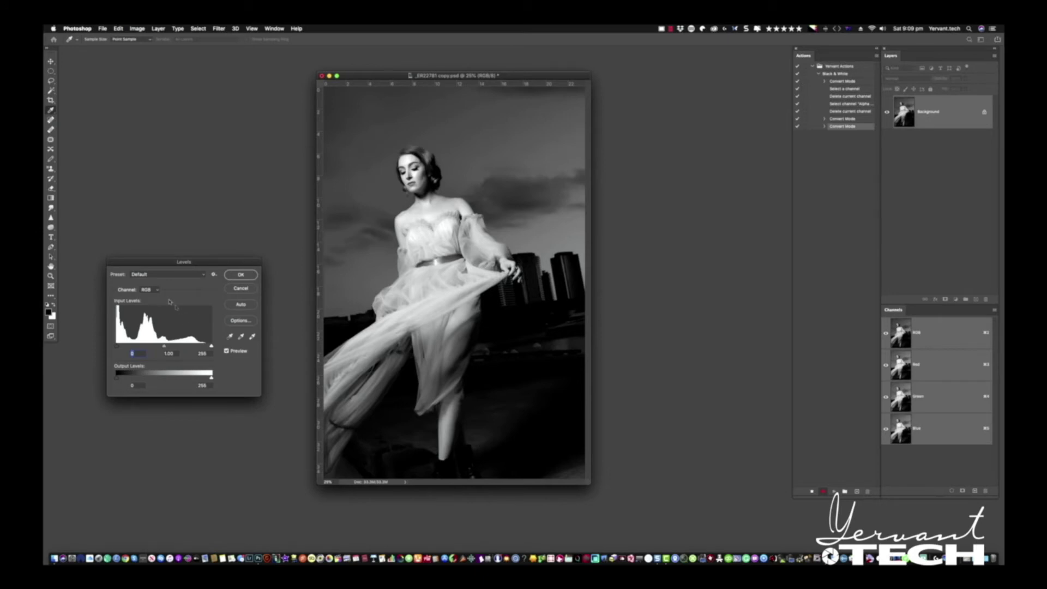
drag(211, 346, 168, 348)
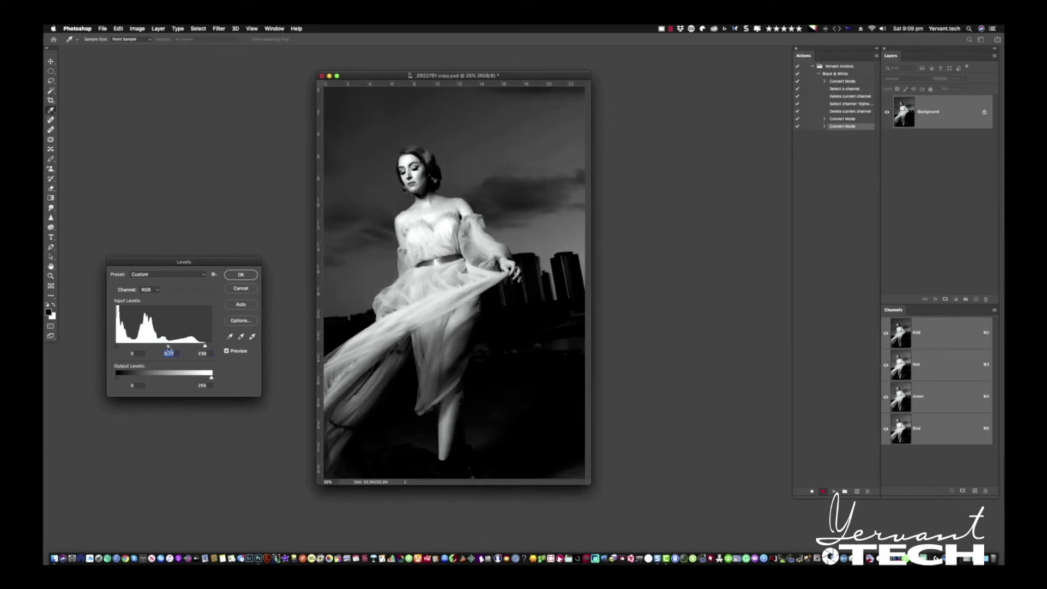
click(238, 276)
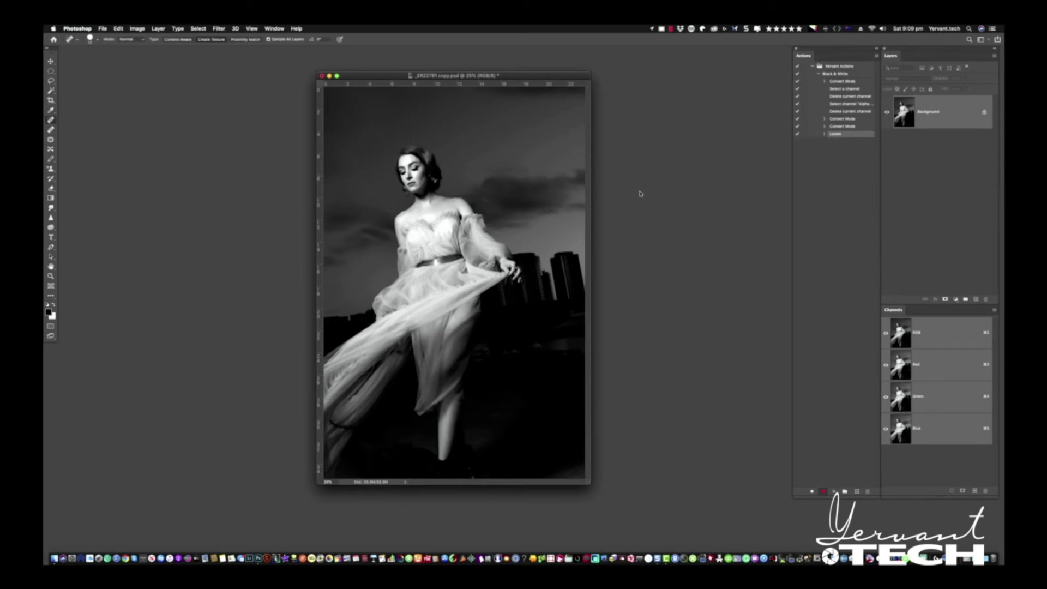
click(805, 134)
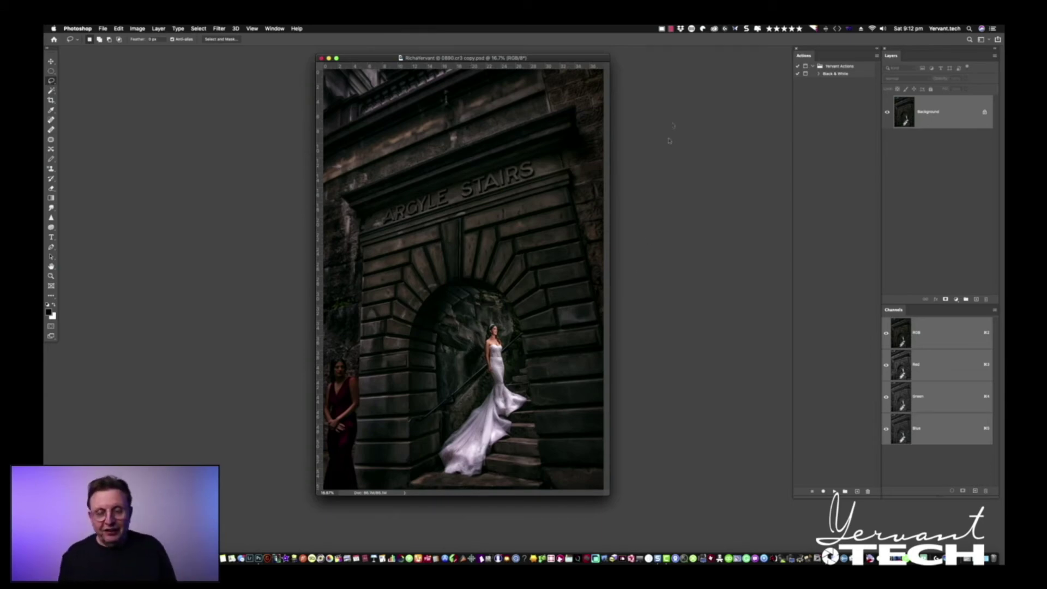
Play the Black & White action on the Argyle Stairs photo, darkening the midtones further in Levels with white input 238
click(837, 74)
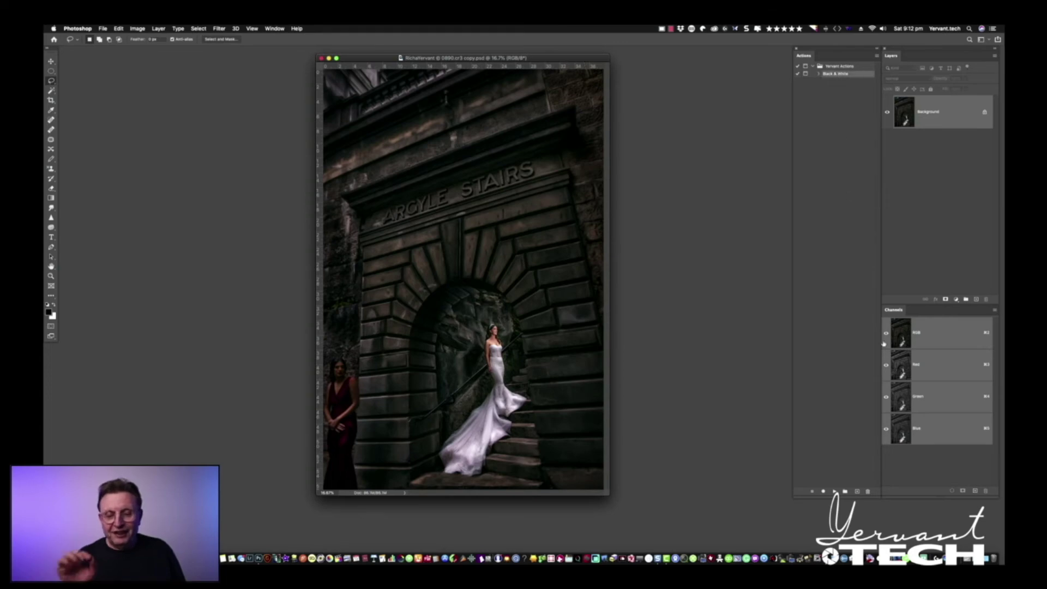
click(834, 492)
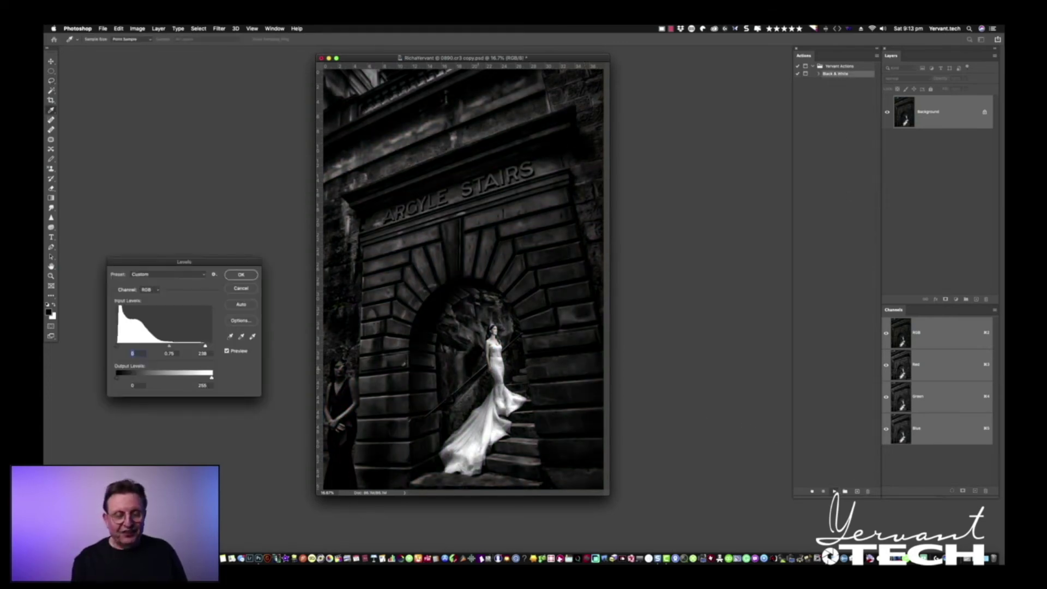
drag(169, 347, 173, 348)
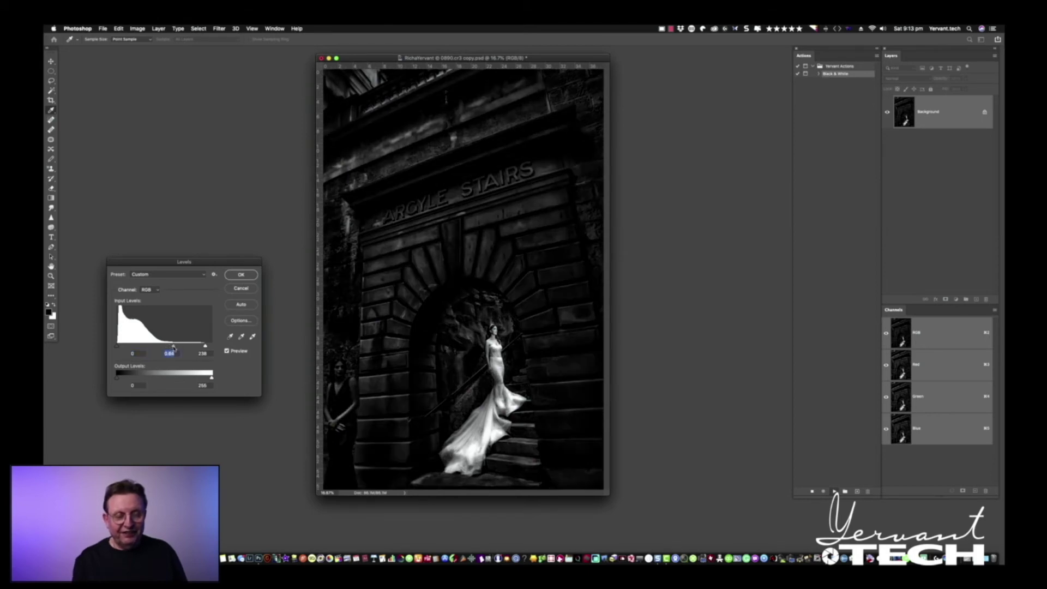
click(232, 276)
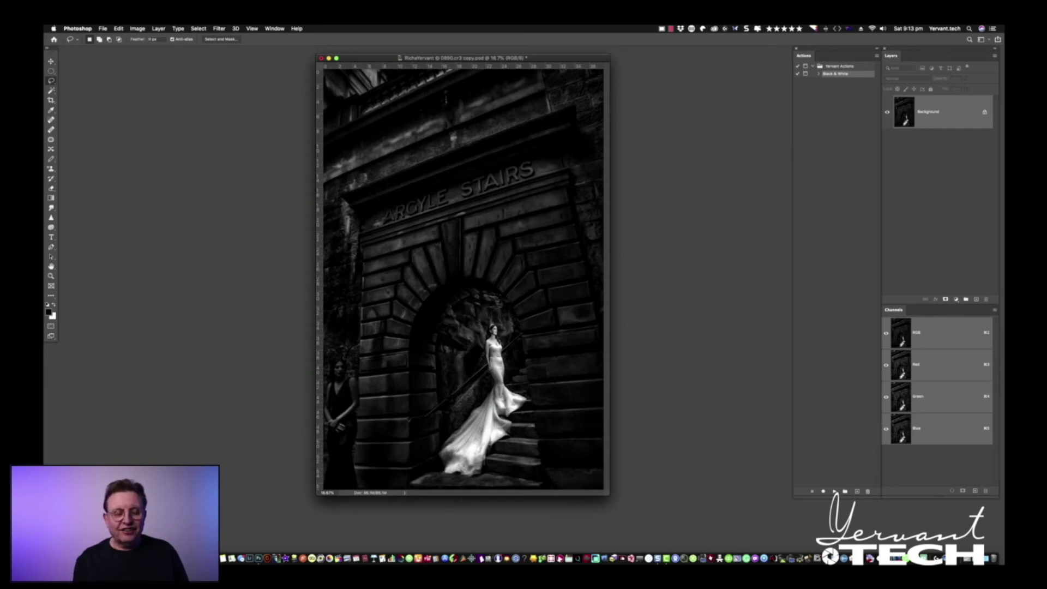
key(super+alt+2)
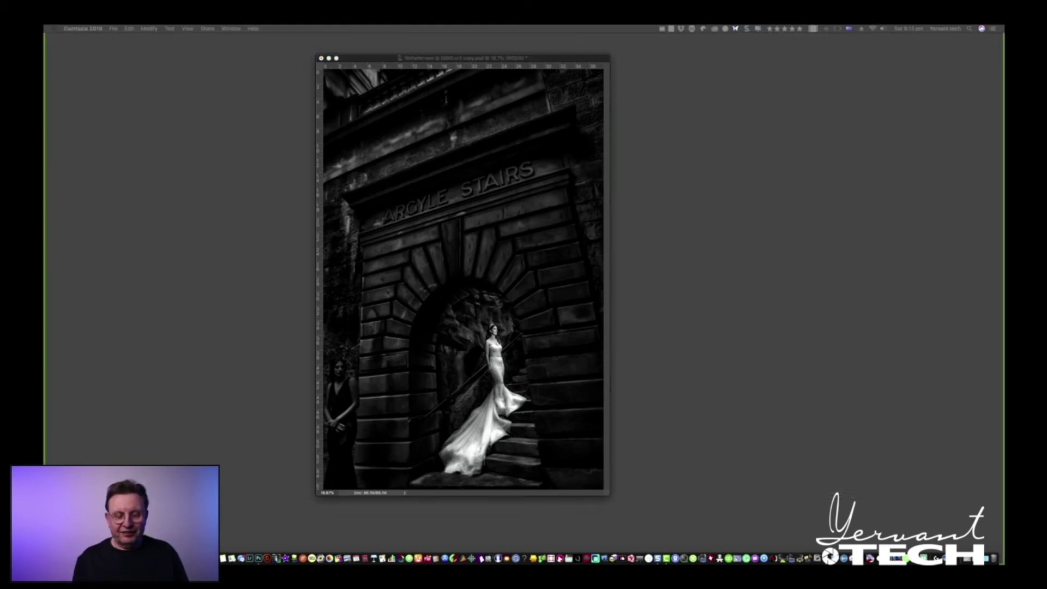